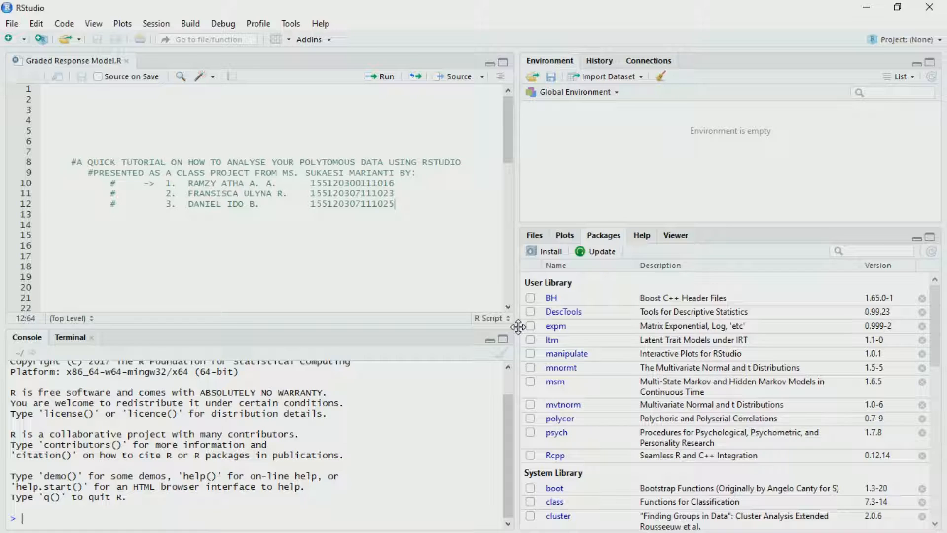
# Step: Run the script's library(ltm) line to load the ltm package
pyautogui.scroll(-2, 510, 162)
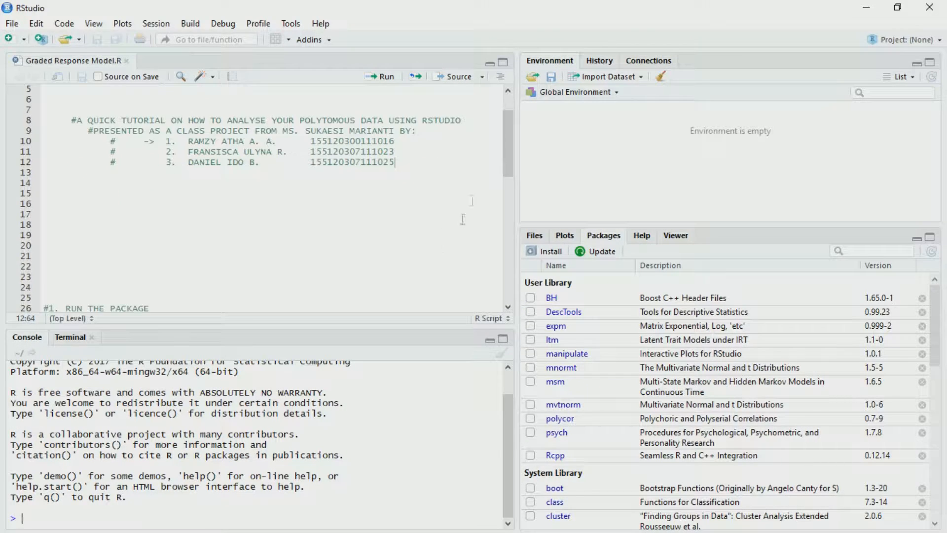
pyautogui.moveTo(508, 162); pyautogui.dragTo(501, 228)
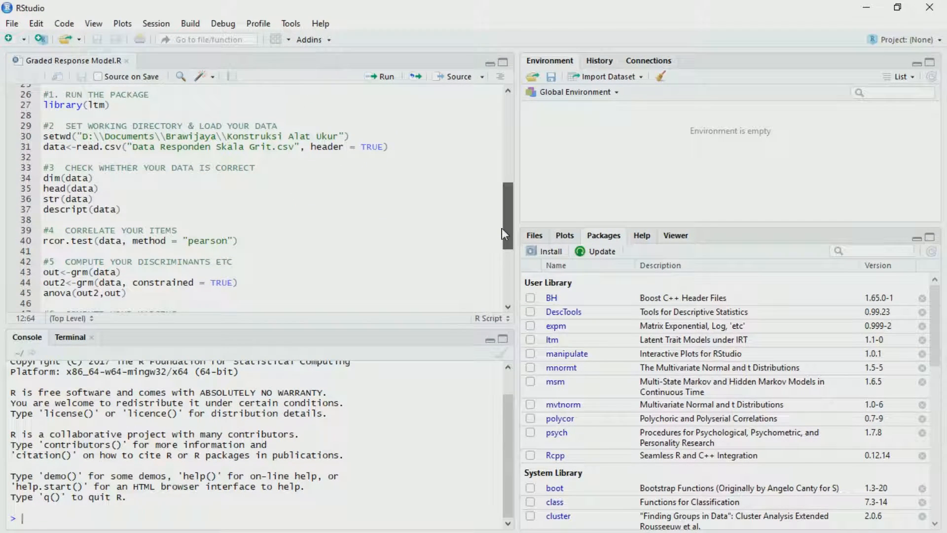
pyautogui.click(117, 108)
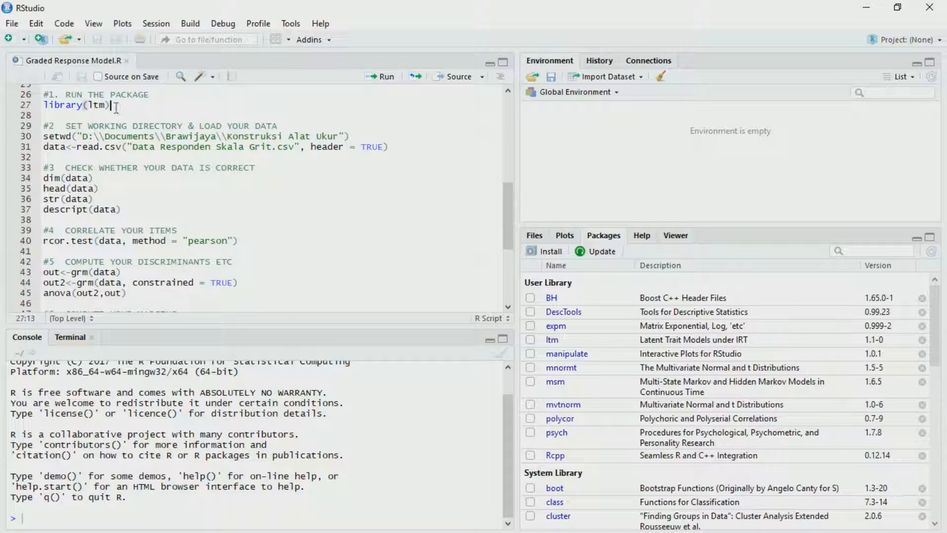
pyautogui.moveTo(45, 106); pyautogui.dragTo(106, 105)
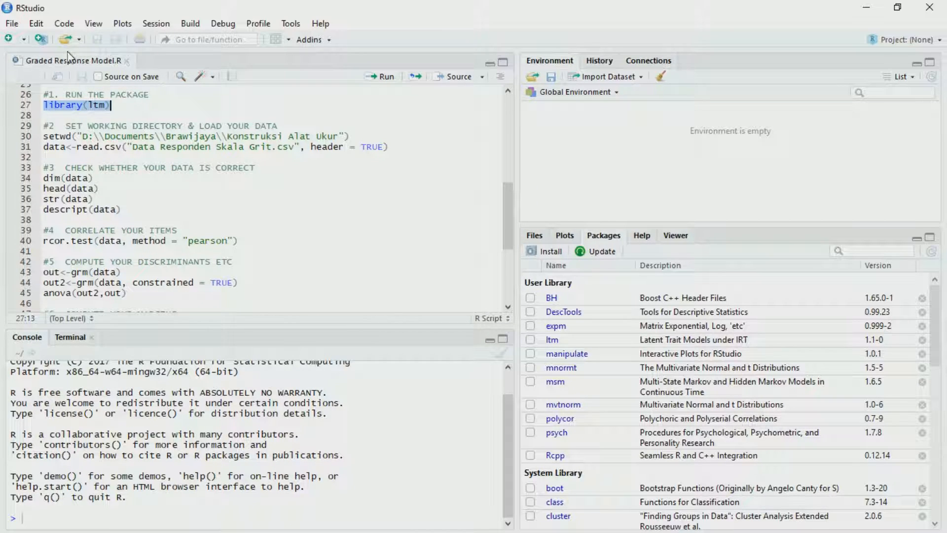
pyautogui.click(386, 77)
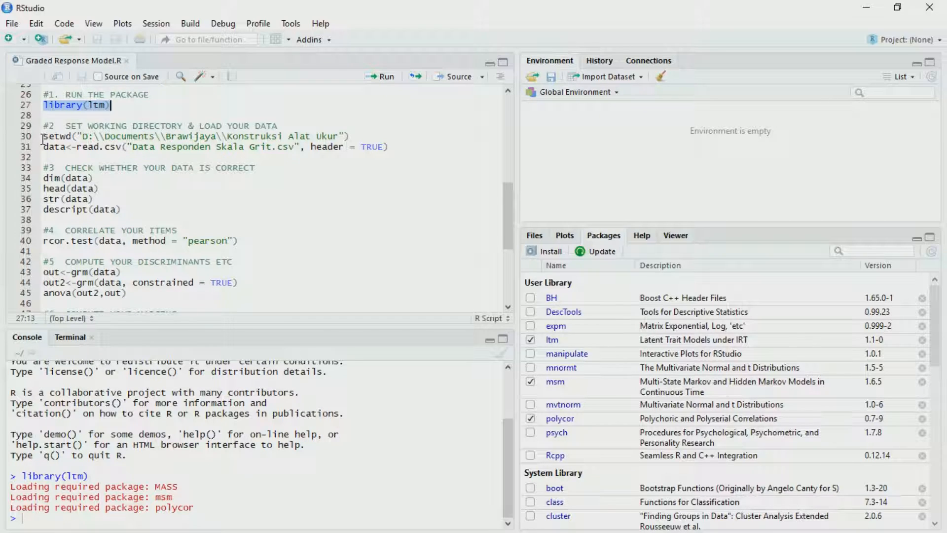
# Step: Run the section #2 lines to set the working directory to Konstruksi Alat Ukur and load "Data Responden Skala Grit.csv" with headers into data
pyautogui.moveTo(43, 138); pyautogui.dragTo(347, 136)
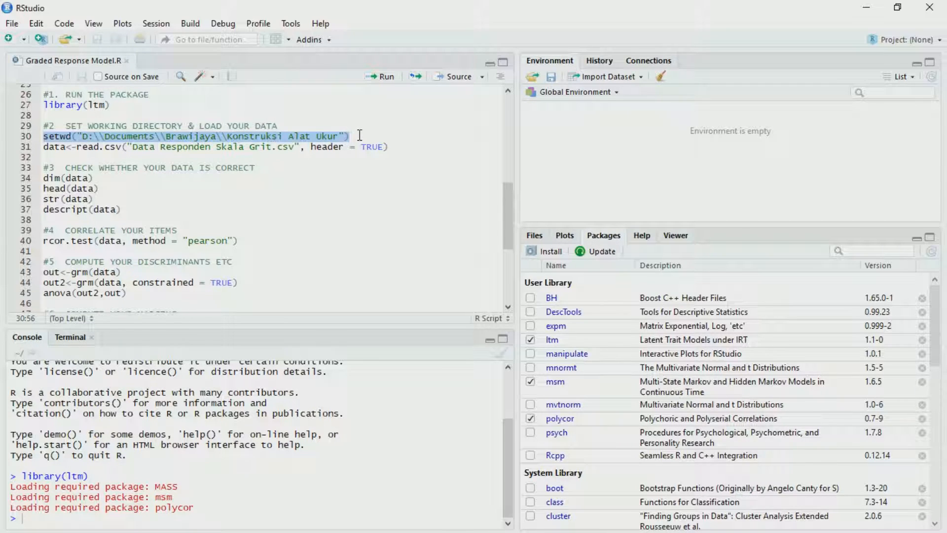
pyautogui.click(386, 82)
pyautogui.moveTo(45, 148); pyautogui.dragTo(390, 152)
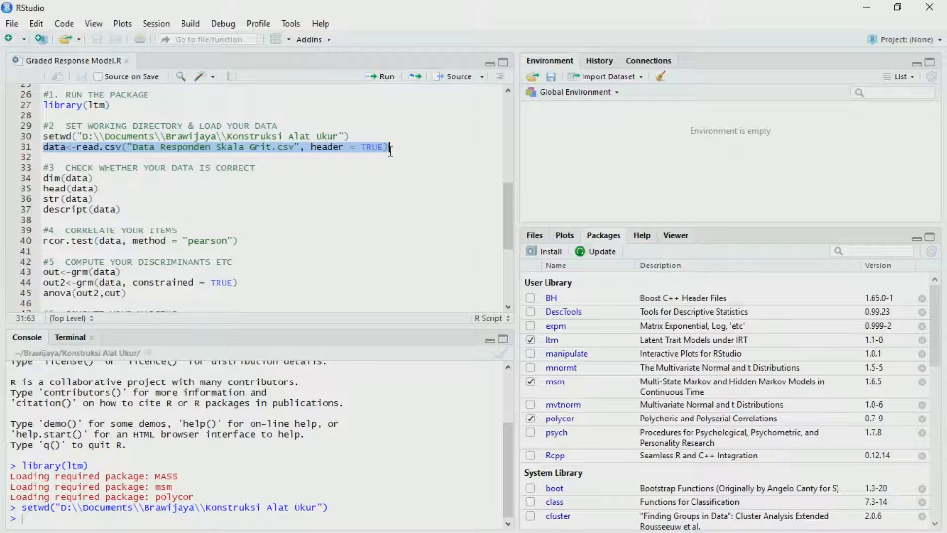
pyautogui.click(385, 78)
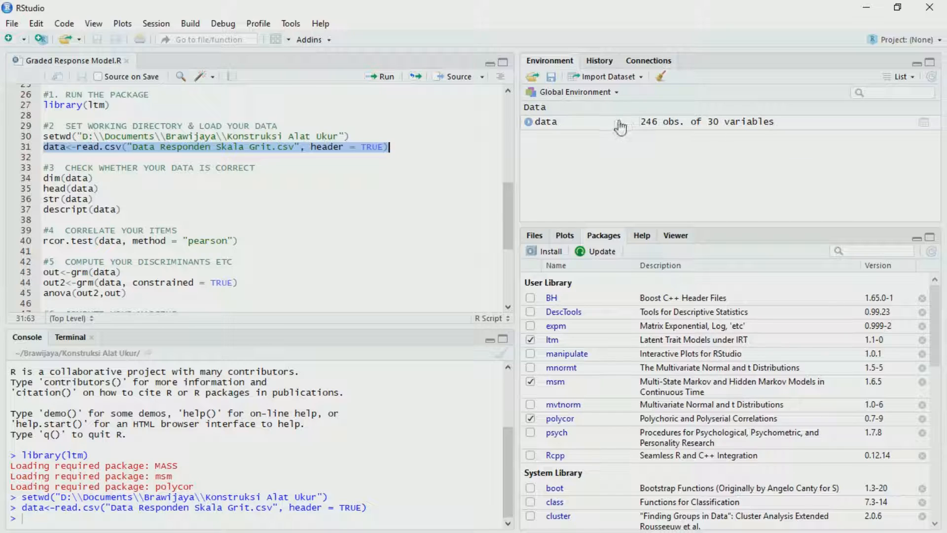
# Step: Run the dim(data), head(data) and str(data) checks one by one and review their console output
pyautogui.click(97, 178)
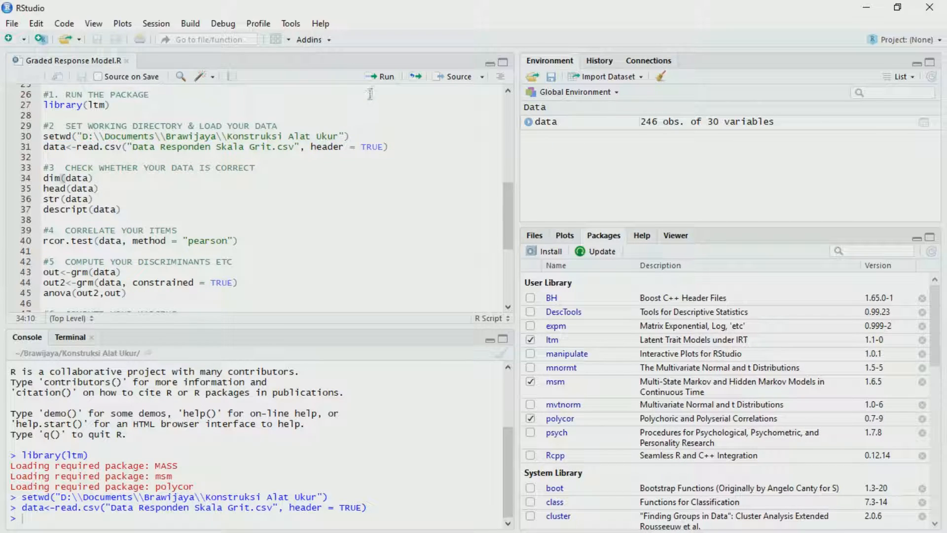
pyautogui.click(382, 77)
pyautogui.click(117, 188)
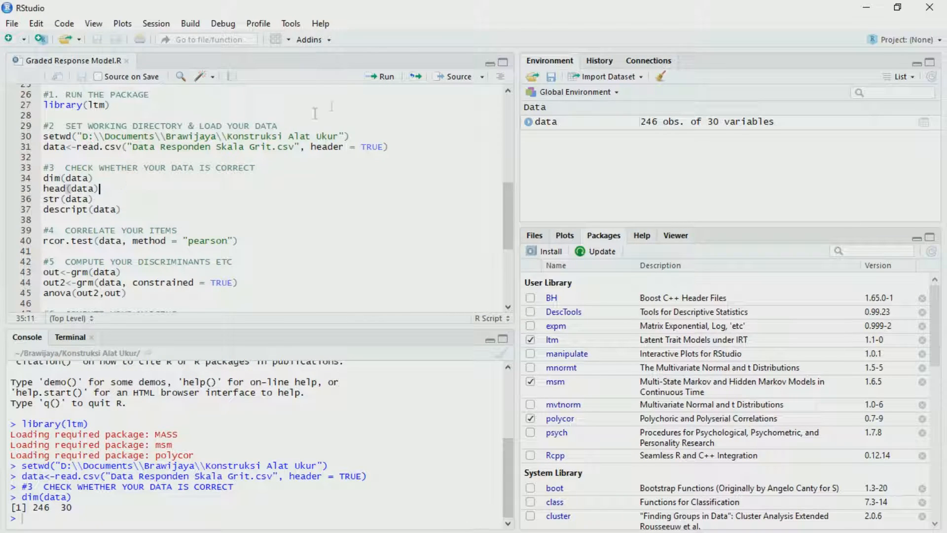
pyautogui.click(383, 77)
pyautogui.click(100, 200)
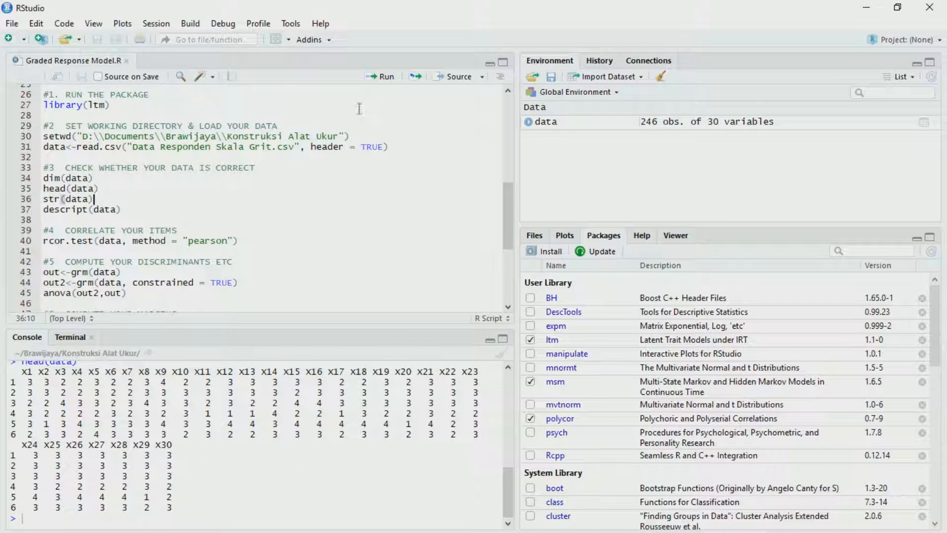
pyautogui.click(382, 77)
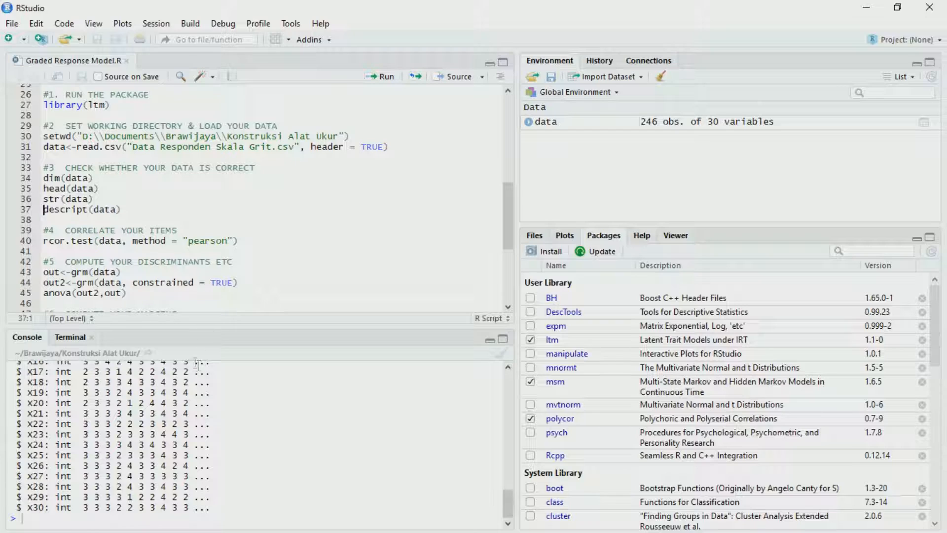
pyautogui.moveTo(507, 501); pyautogui.dragTo(507, 420)
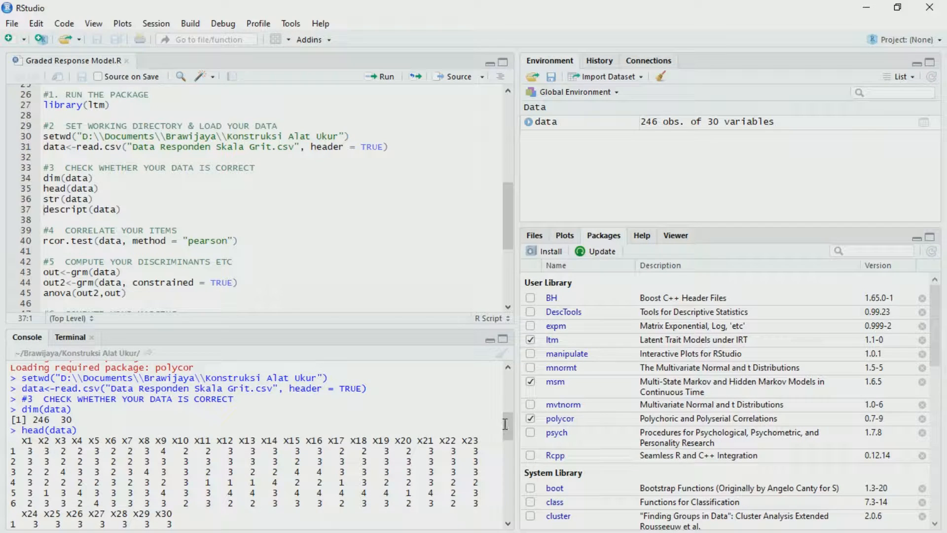
pyautogui.scroll(-5, 197, 388)
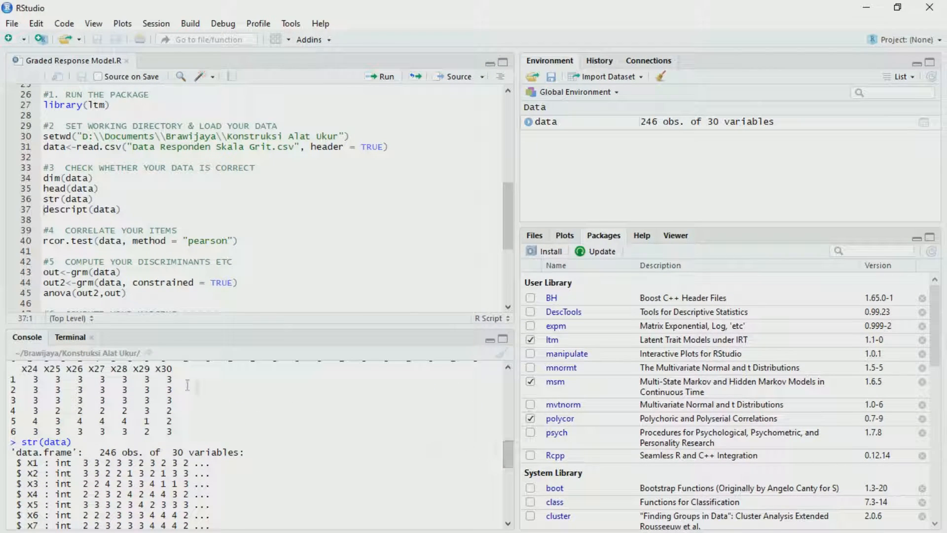
pyautogui.moveTo(508, 453); pyautogui.dragTo(507, 503)
# Step: Run descript(data) to produce the descriptive statistics of the data set
pyautogui.click(147, 213)
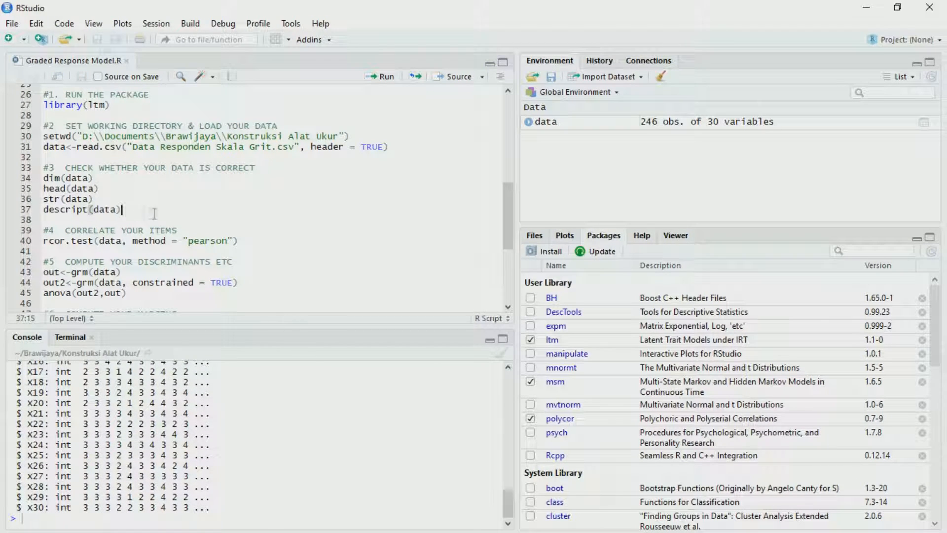
pyautogui.click(382, 76)
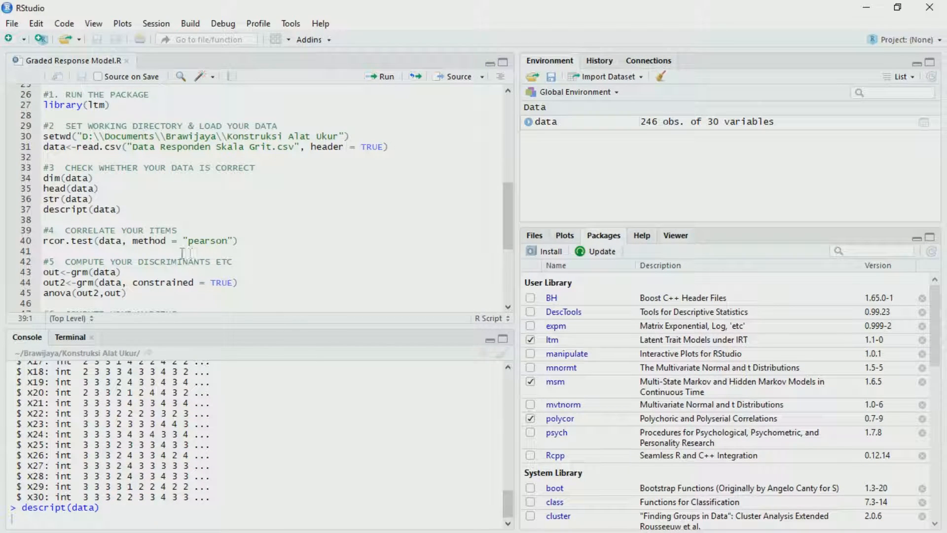
pyautogui.moveTo(507, 512)
pyautogui.mouseDown()
pyautogui.moveTo(507, 473)
pyautogui.moveTo(507, 511)
pyautogui.mouseUp()
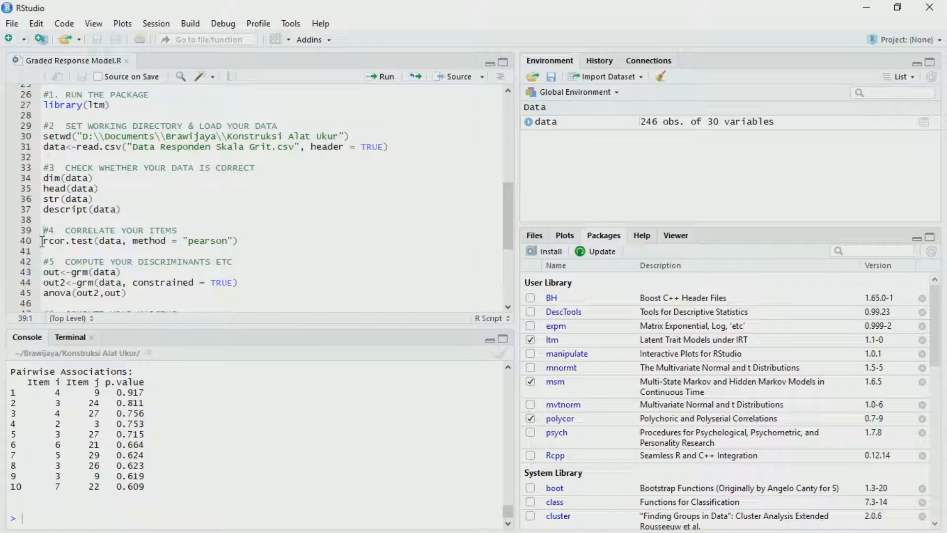
# Step: Correlate the items by running rcor.test on data with the "pearson" method
pyautogui.moveTo(44, 241); pyautogui.dragTo(242, 242)
pyautogui.click(383, 77)
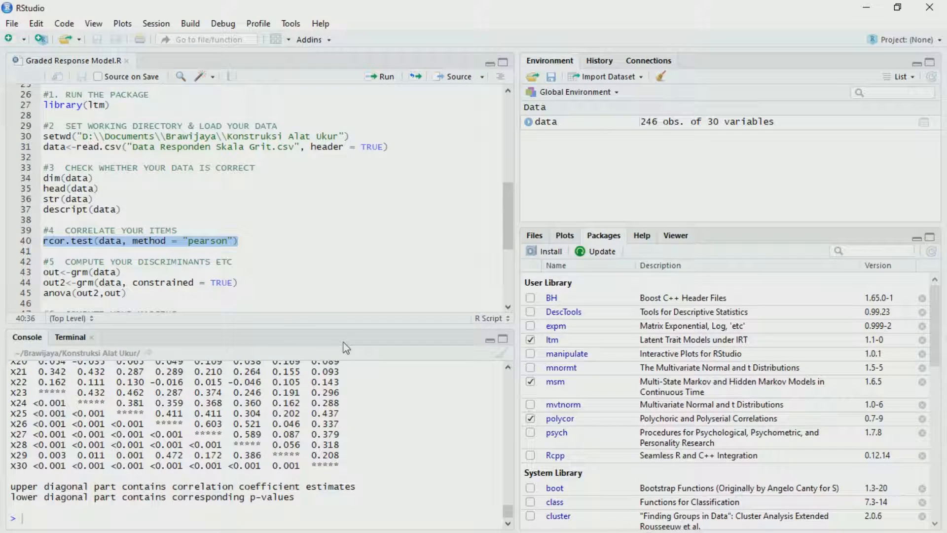
pyautogui.moveTo(508, 511)
pyautogui.mouseDown()
pyautogui.moveTo(508, 467)
pyautogui.moveTo(506, 508)
pyautogui.mouseUp()
# Step: Fit the unconstrained graded response model with out<-grm(data) and print the out object
pyautogui.click(125, 273)
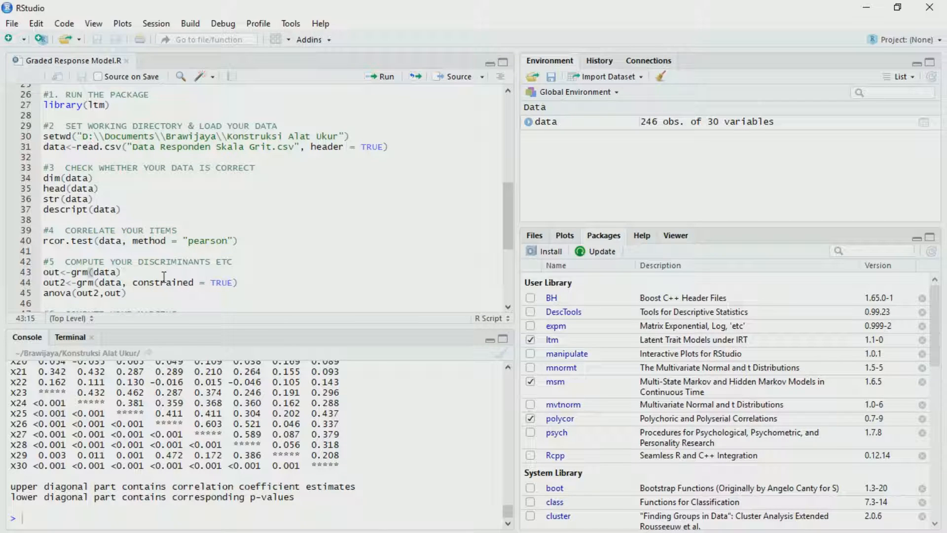
pyautogui.moveTo(45, 274); pyautogui.dragTo(118, 272)
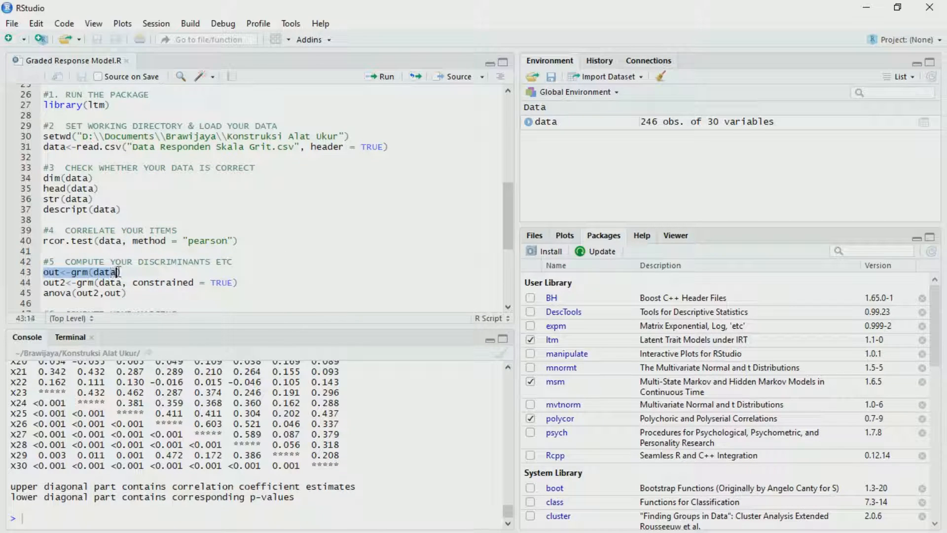
pyautogui.click(385, 77)
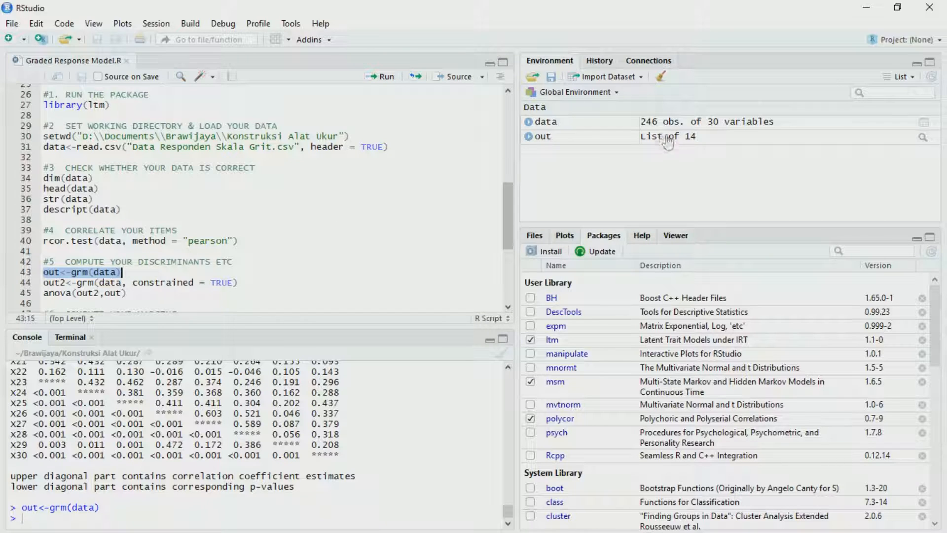
pyautogui.click(50, 273)
pyautogui.doubleClick(50, 273)
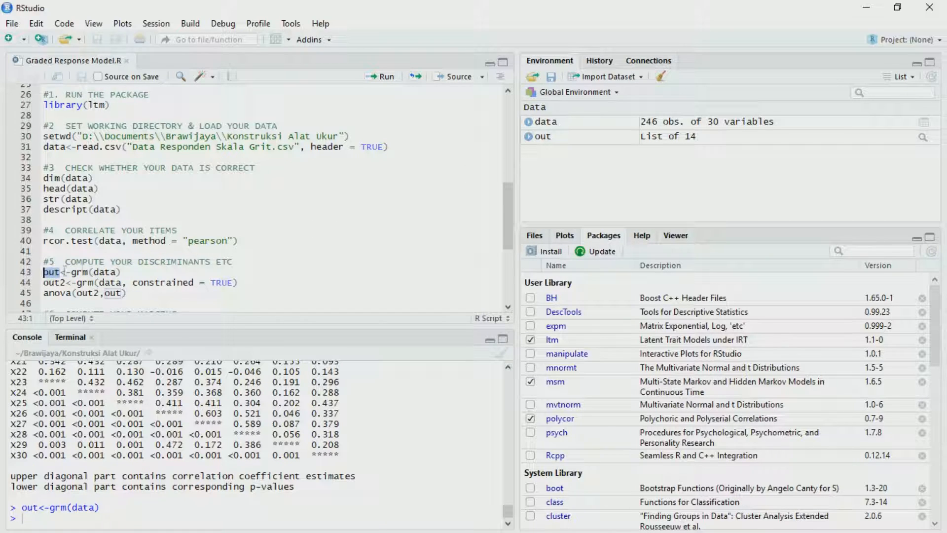
pyautogui.click(382, 78)
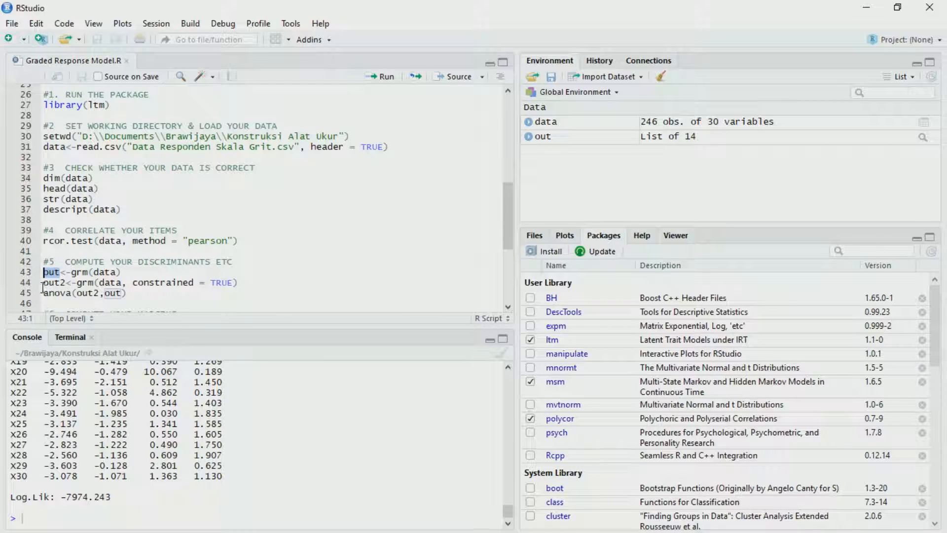
# Step: Fit the constrained graded response model as out2 with constrained = TRUE and print the out2 object
pyautogui.moveTo(44, 284); pyautogui.dragTo(241, 283)
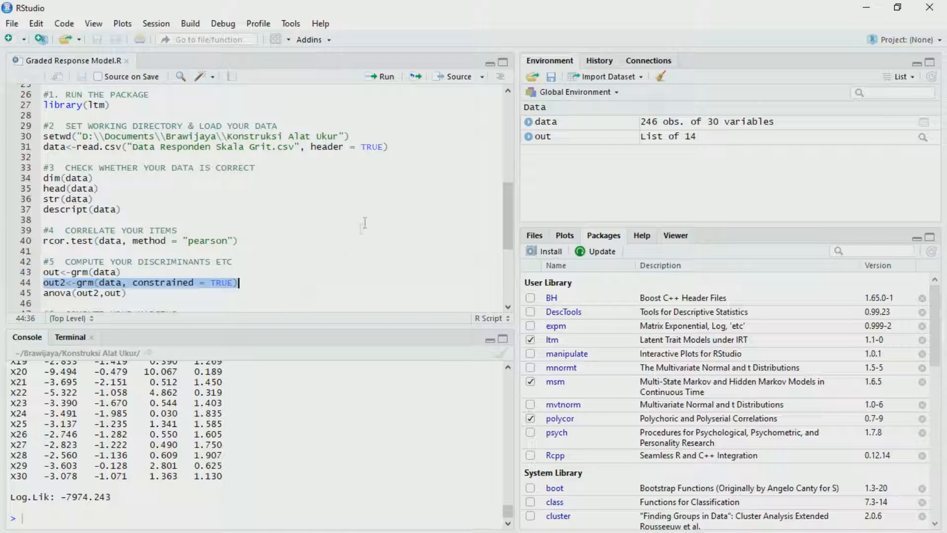
pyautogui.click(390, 78)
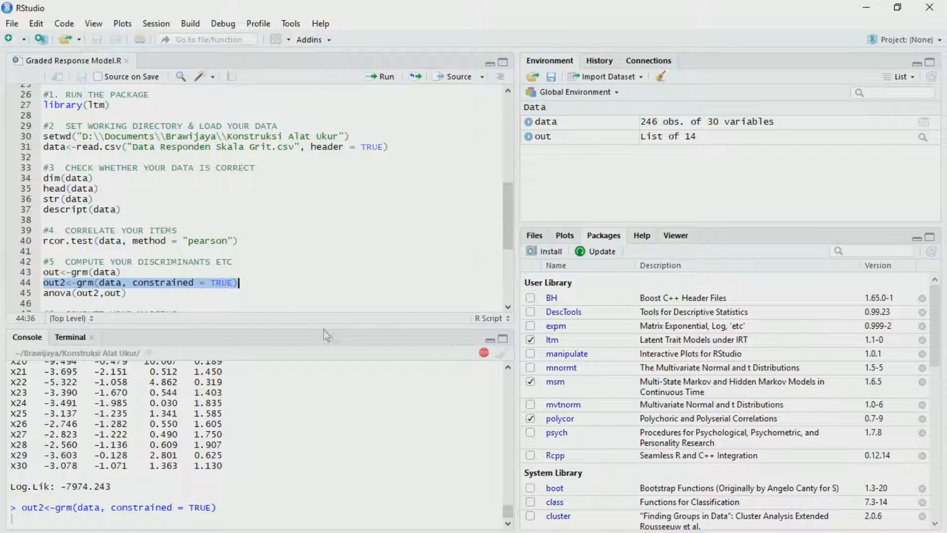
pyautogui.doubleClick(60, 283)
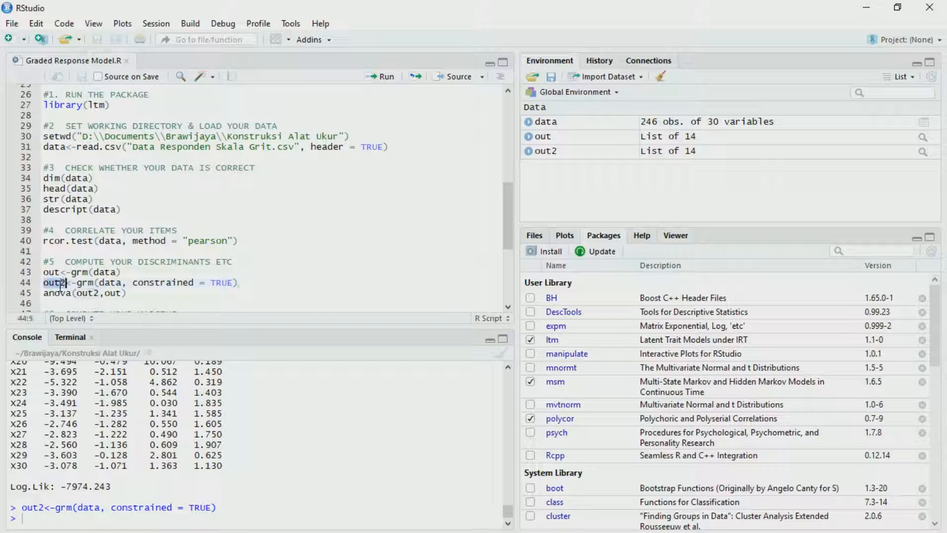
pyautogui.click(381, 77)
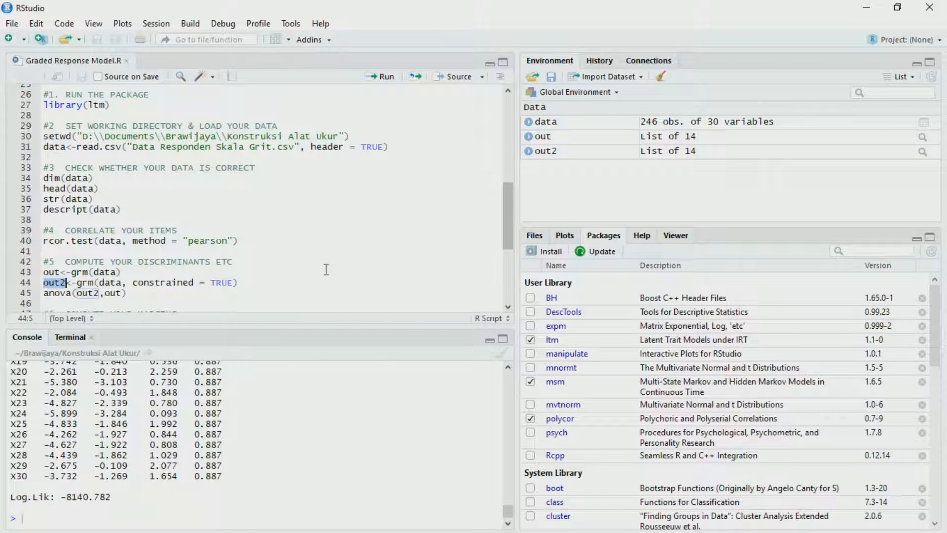
# Step: Compare the two fitted models with anova(out2,out) and examine the log-likelihood values and the out row in the table
pyautogui.moveTo(43, 293); pyautogui.dragTo(127, 293)
pyautogui.click(383, 76)
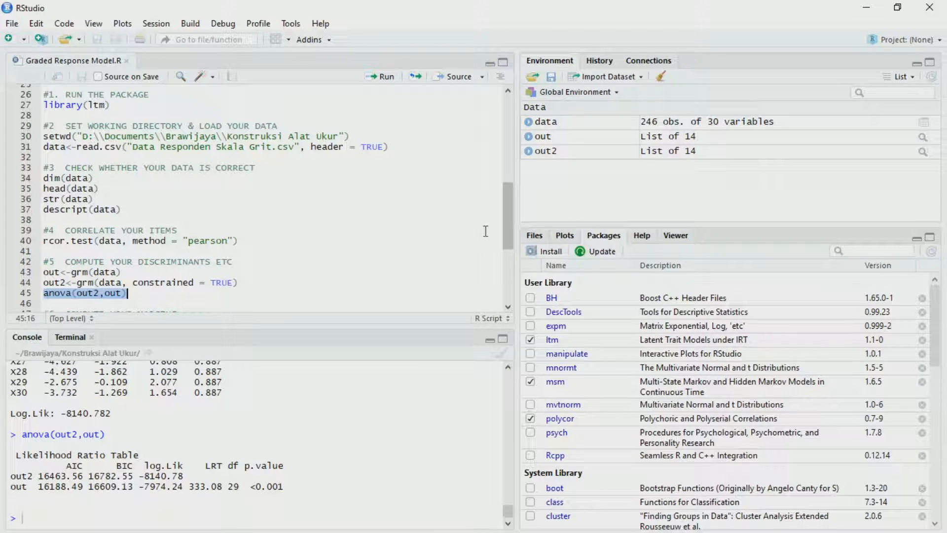
pyautogui.scroll(-5, 507, 255)
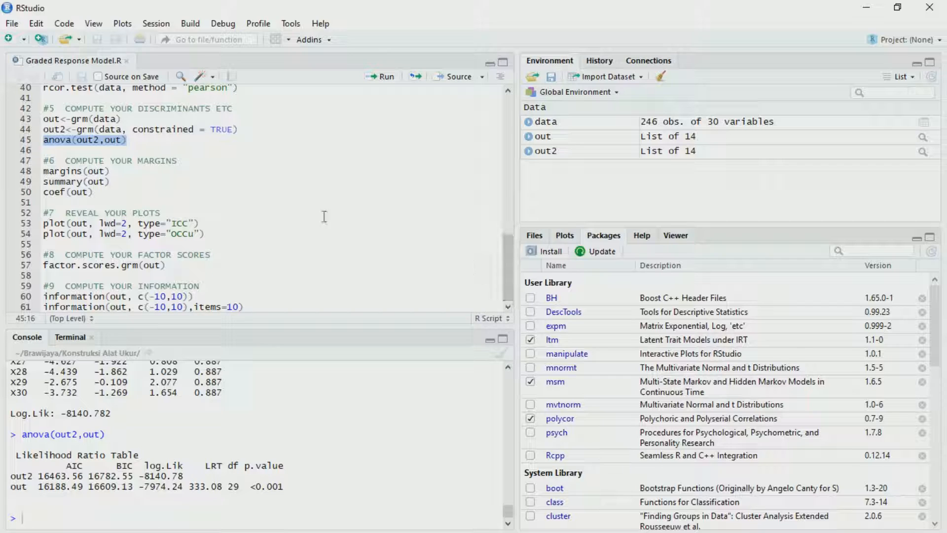
pyautogui.click(117, 173)
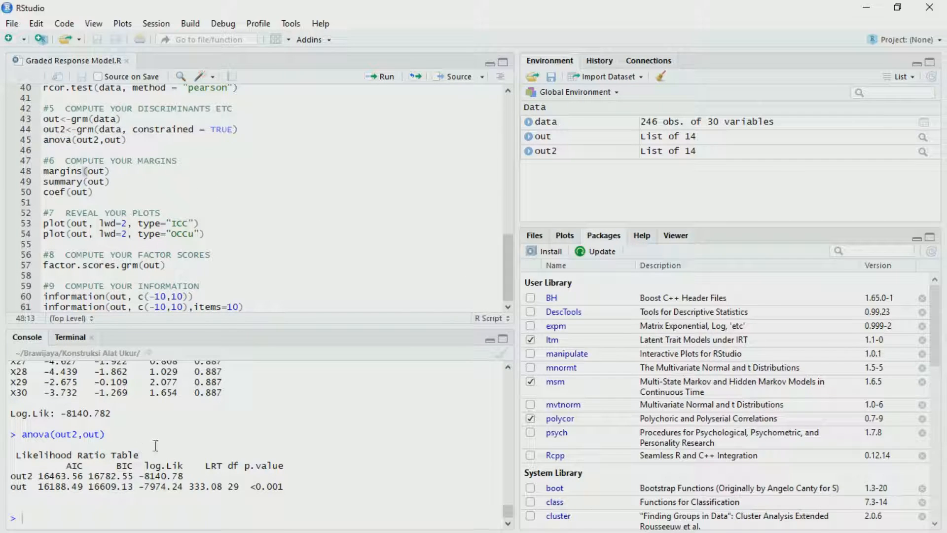
pyautogui.moveTo(140, 477); pyautogui.dragTo(182, 488)
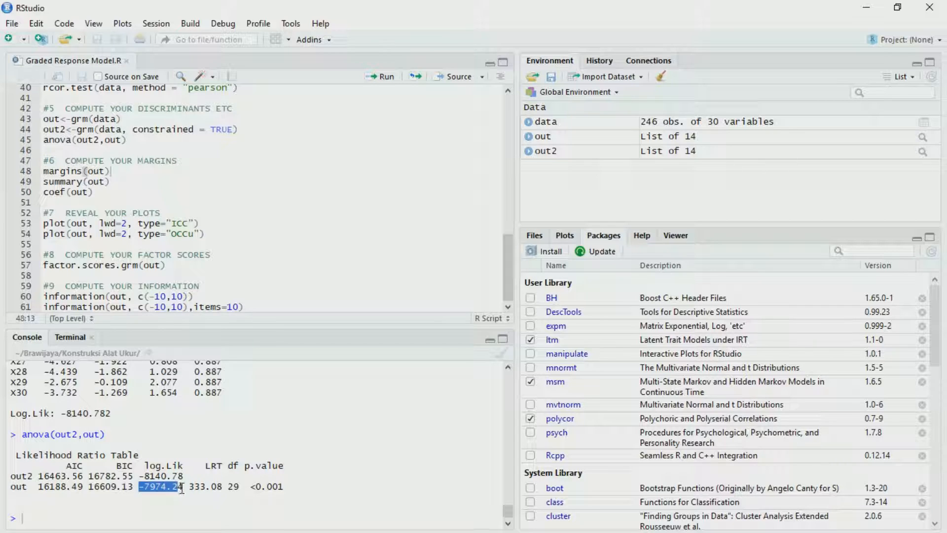
pyautogui.moveTo(12, 489); pyautogui.dragTo(282, 486)
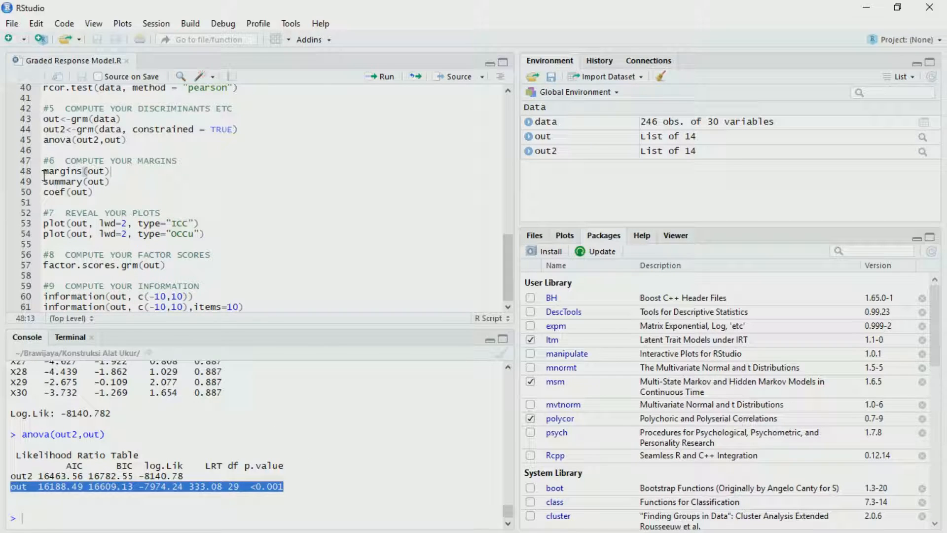
# Step: Compute the margins of the unconstrained model with margins(out) and look through the output
pyautogui.moveTo(44, 173); pyautogui.dragTo(119, 172)
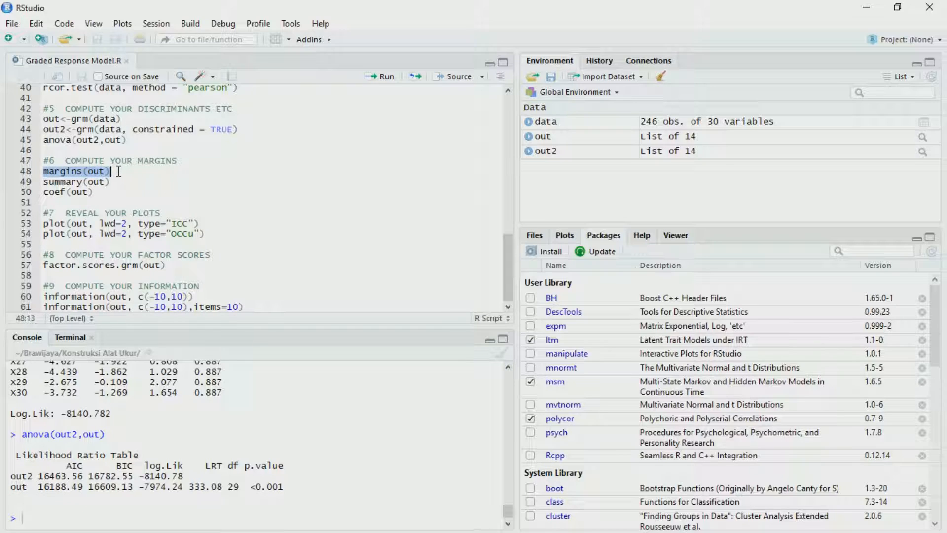
pyautogui.click(381, 77)
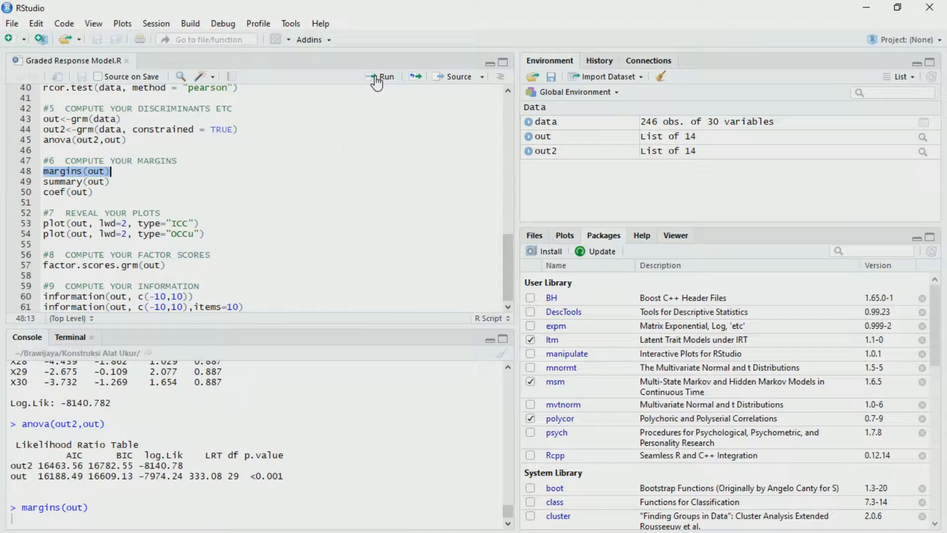
pyautogui.moveTo(510, 512); pyautogui.dragTo(511, 507)
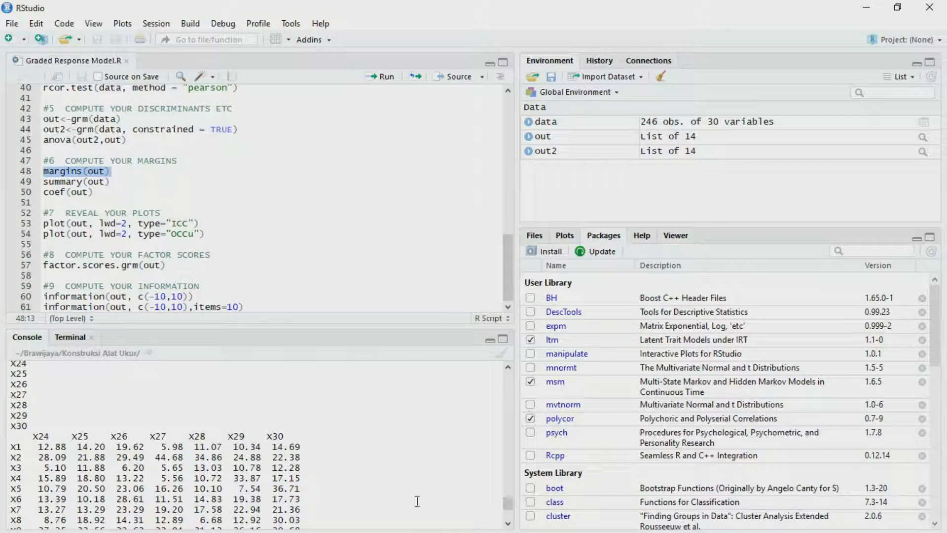
# Step: Examine the X1 row of the margins table and the end of the margins output
pyautogui.moveTo(33, 447); pyautogui.dragTo(302, 447)
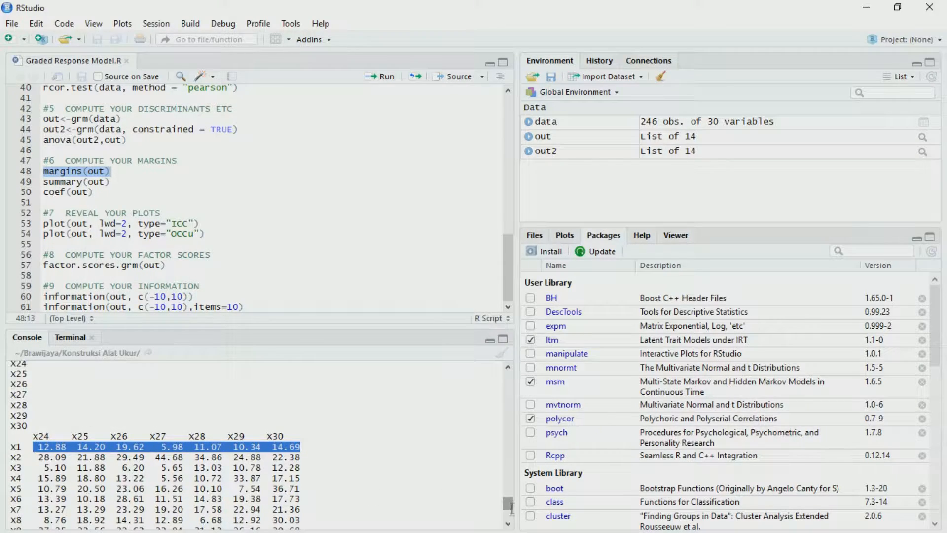
pyautogui.scroll(-5, 511, 495)
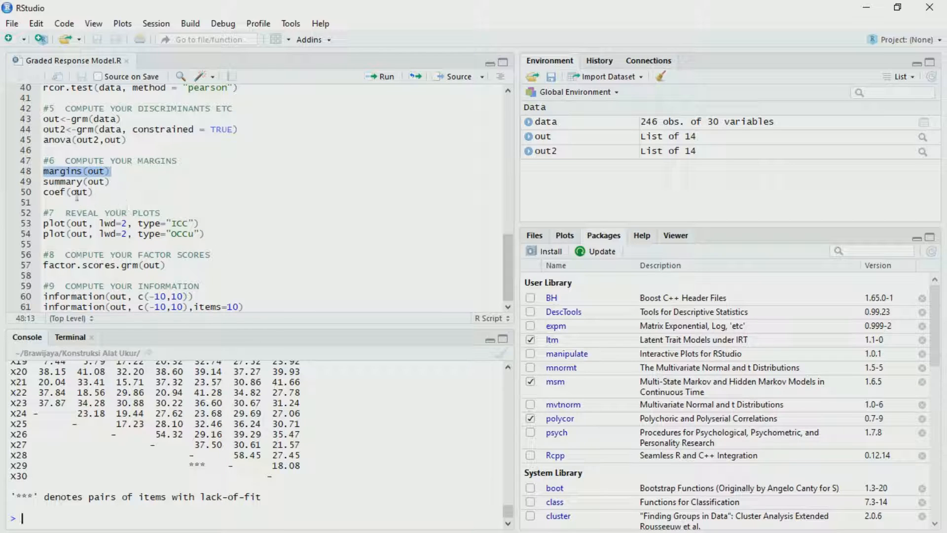
# Step: Print the unconstrained model's summary with summary(out) and its item coefficients with coef(out)
pyautogui.moveTo(42, 183); pyautogui.dragTo(114, 183)
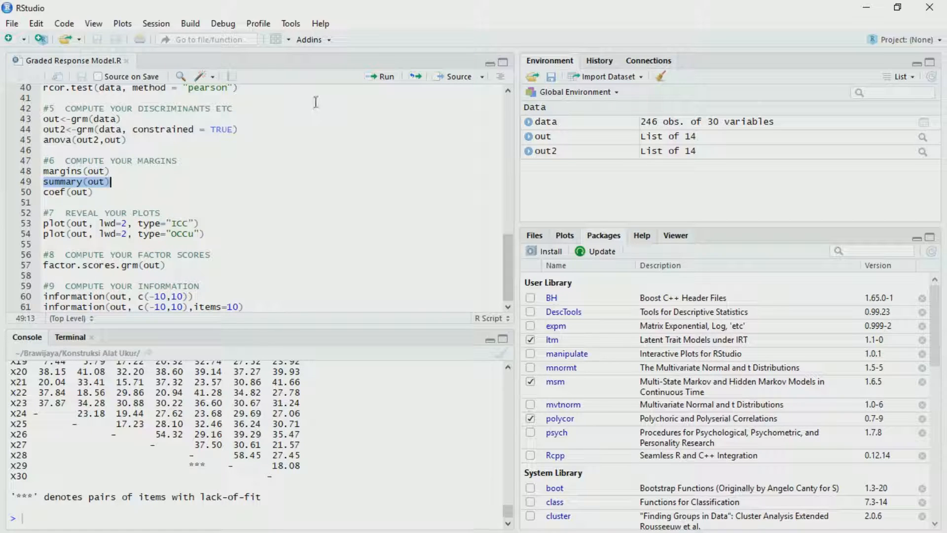
pyautogui.click(379, 77)
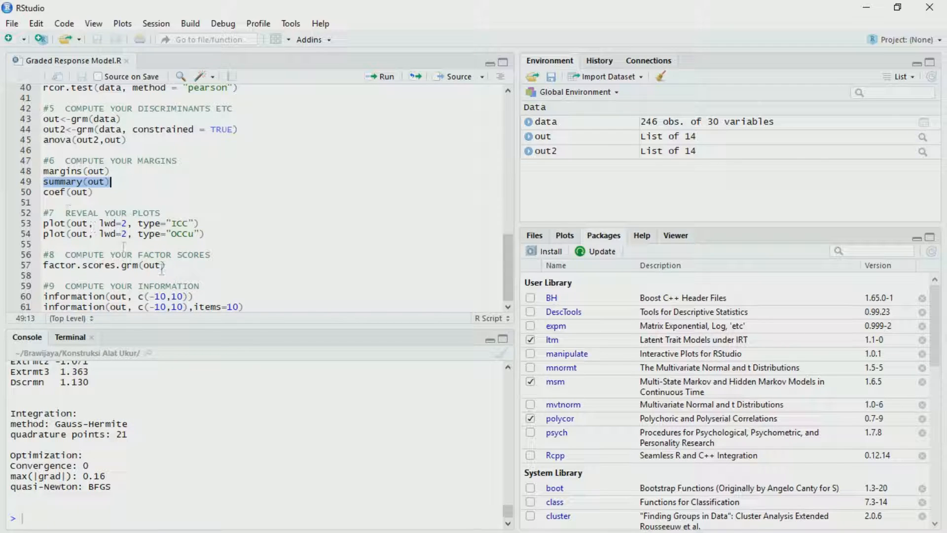
pyautogui.click(115, 199)
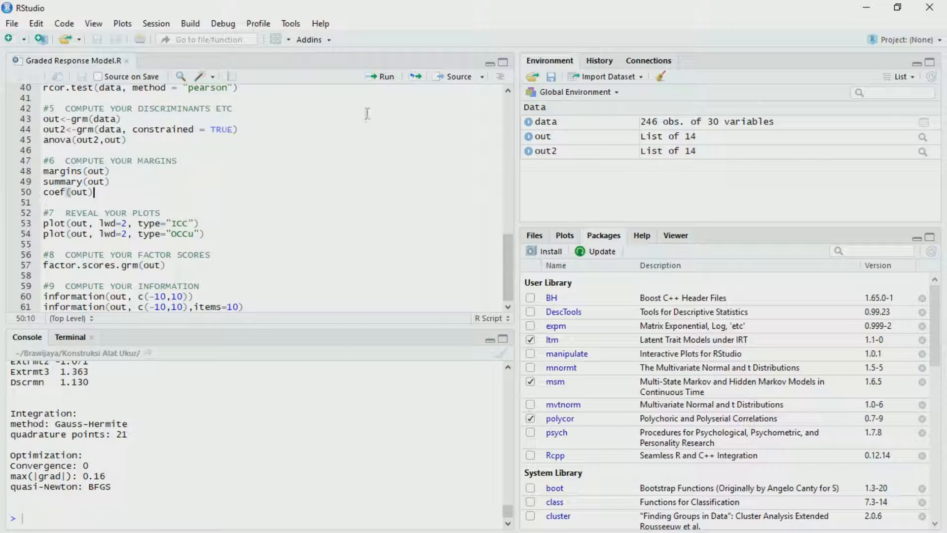
pyautogui.click(386, 77)
# Step: Plot the item response category characteristic curves with plot(out, lwd=2, type="ICC"), page through the first few items, and stop the plotting
pyautogui.click(202, 224)
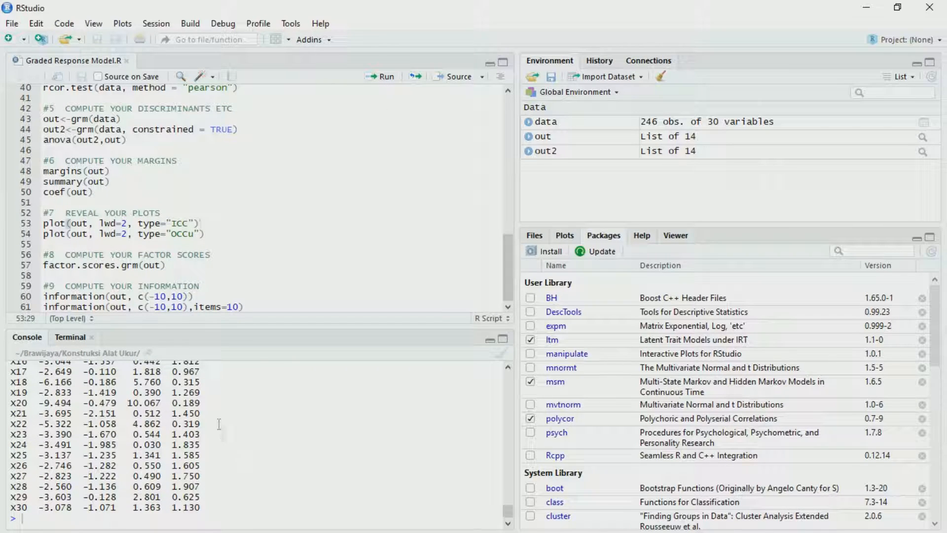
pyautogui.moveTo(43, 224); pyautogui.dragTo(211, 223)
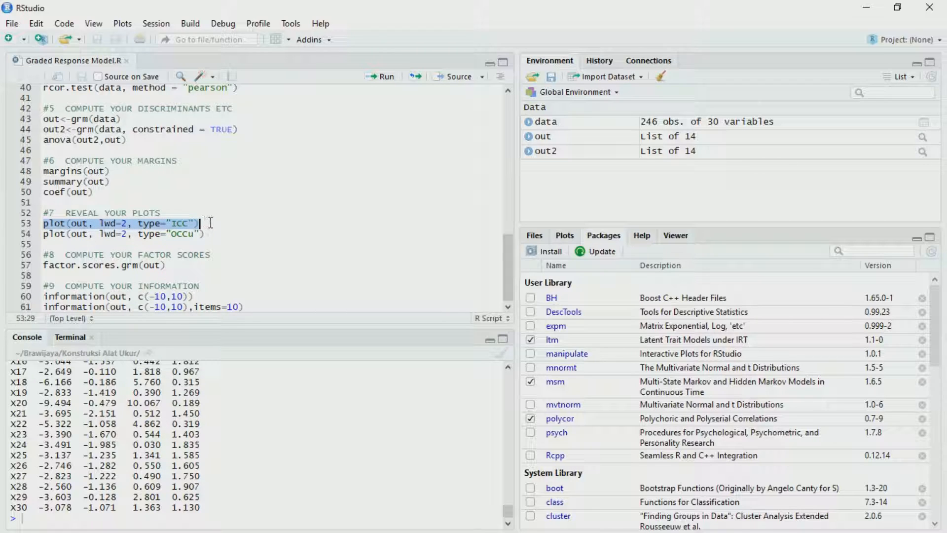
pyautogui.click(383, 77)
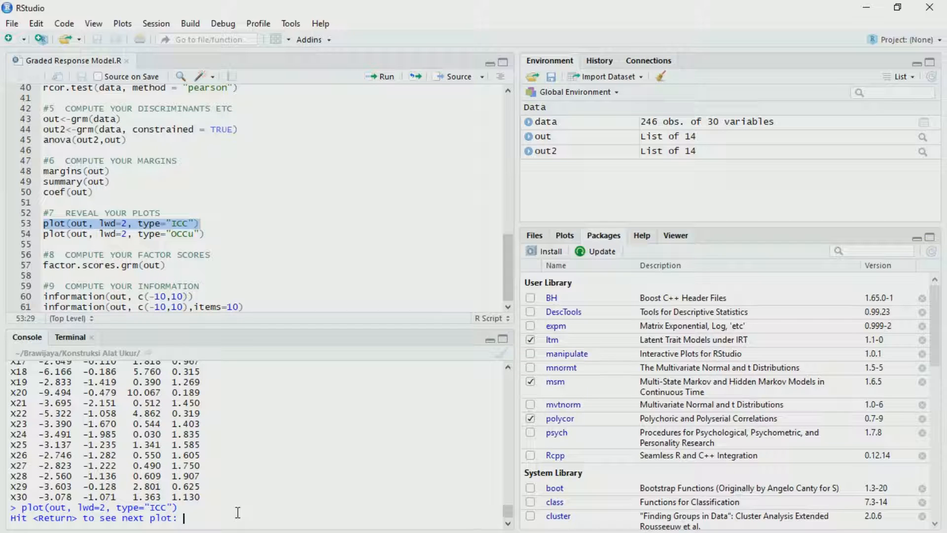
pyautogui.press('Return')
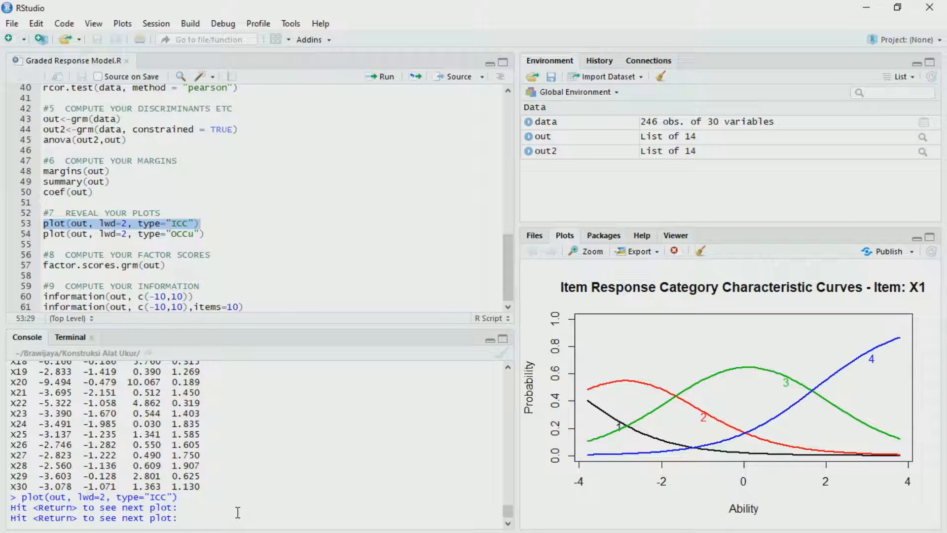
pyautogui.press('Return')
pyautogui.press('Return')
pyautogui.press('Return')
pyautogui.press('Return')
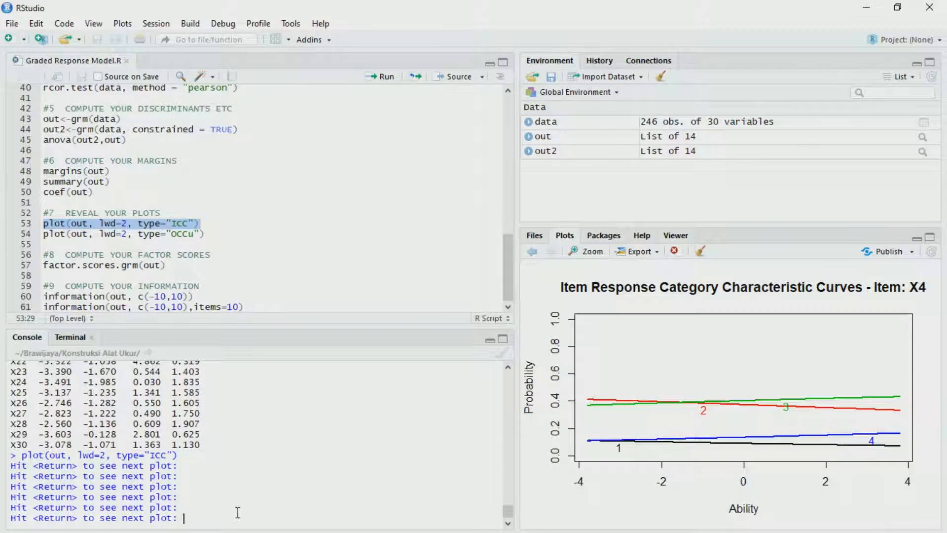
pyautogui.press('Escape')
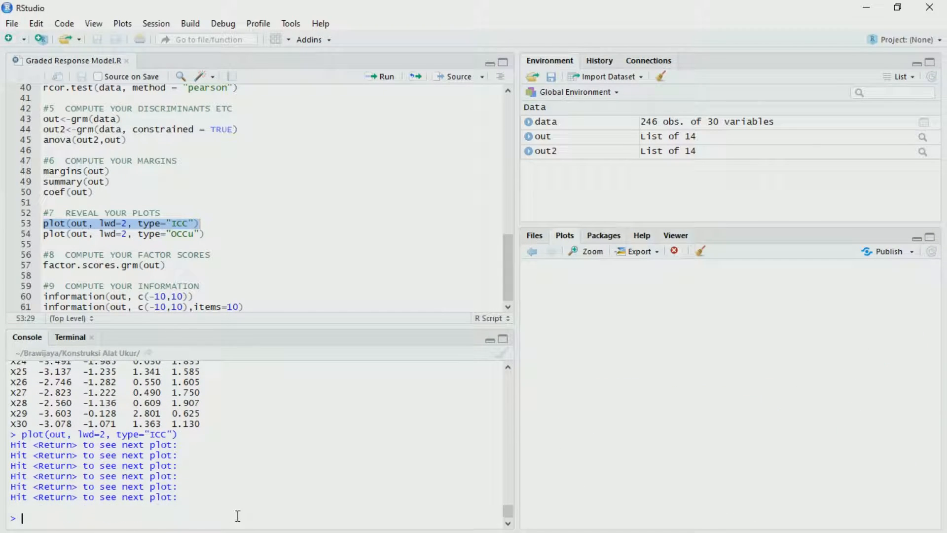
# Step: Plot the item operation characteristic curves with plot(out, lwd=2, type="OCCu"), page through items X1 to X5, and stop the plotting
pyautogui.moveTo(44, 236); pyautogui.dragTo(206, 234)
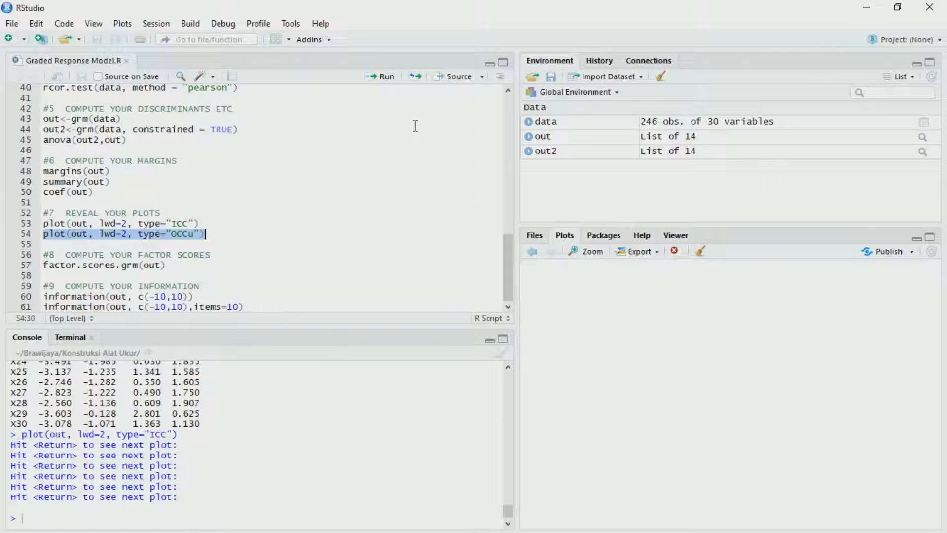
pyautogui.click(385, 79)
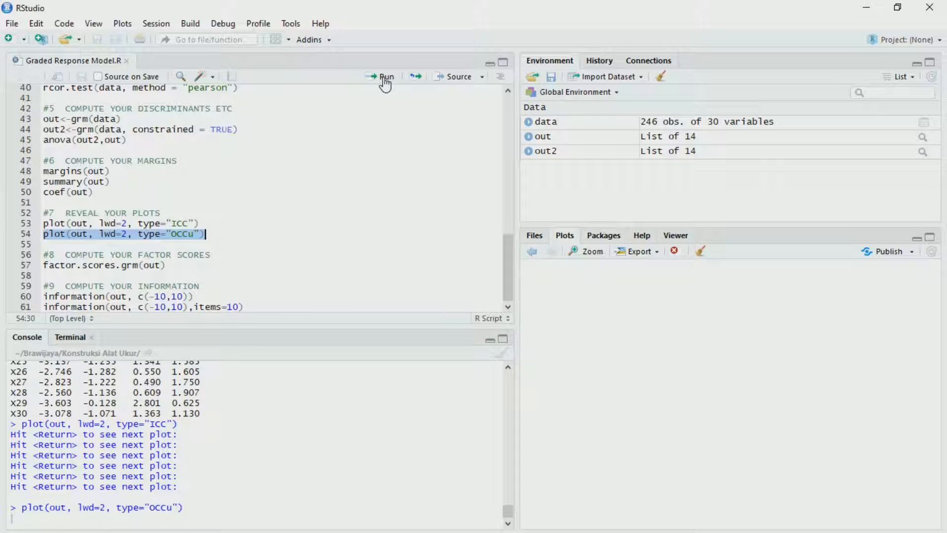
pyautogui.click(195, 519)
pyautogui.press('Return')
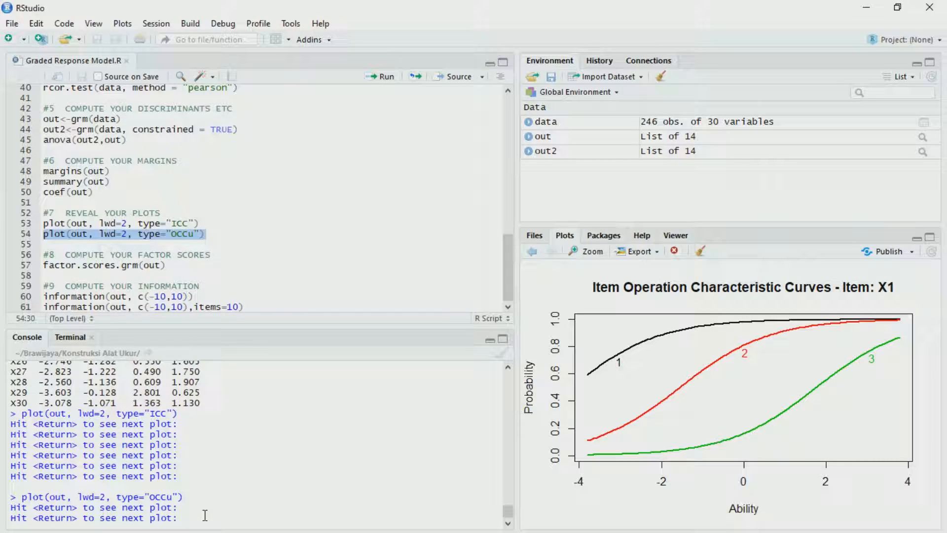
pyautogui.press('Return')
pyautogui.press('Return')
pyautogui.press('Return')
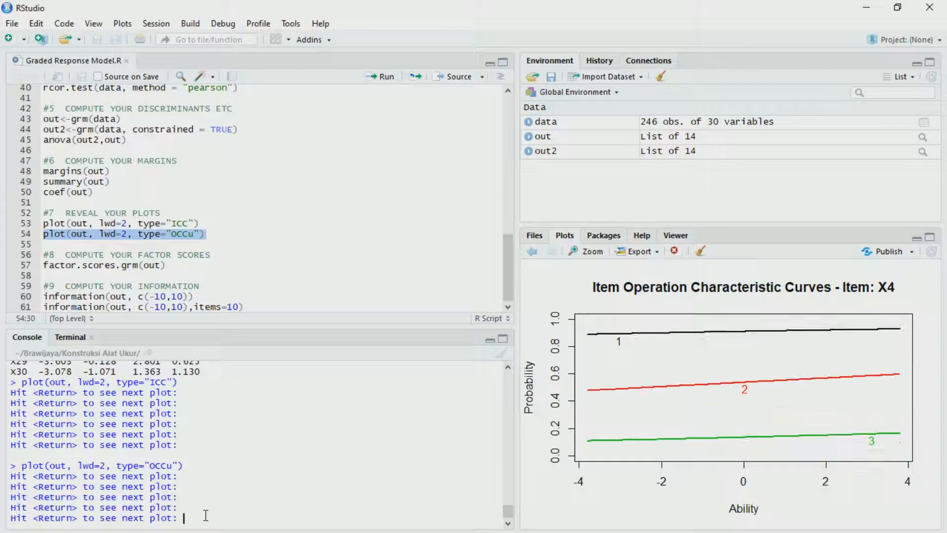
pyautogui.press('Return')
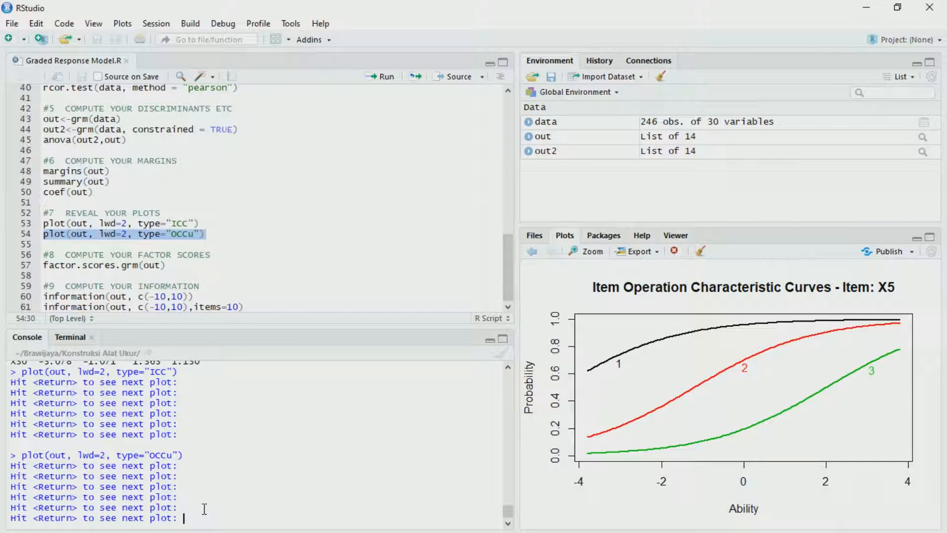
pyautogui.press('Return')
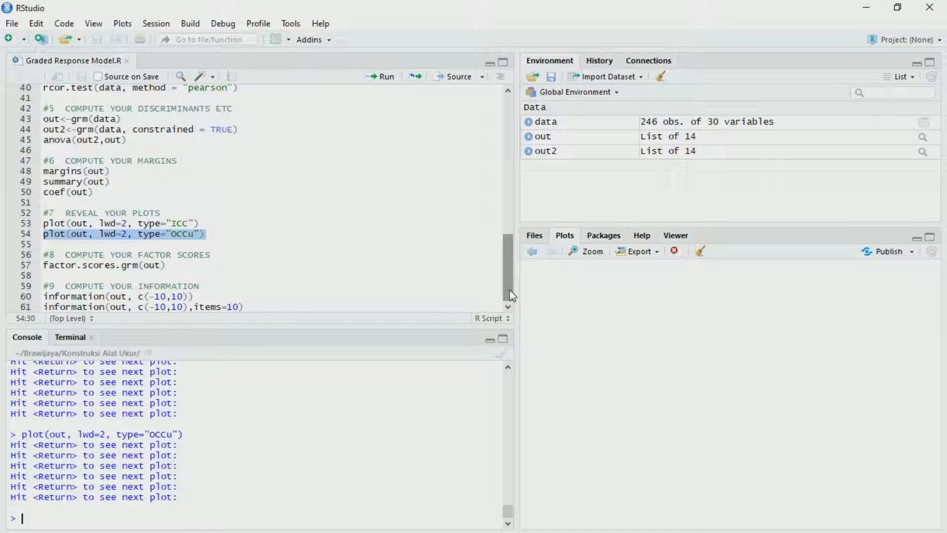
# Step: Compute the factor scores with factor.scores.grm(out) and look at the end of the output
pyautogui.moveTo(43, 264); pyautogui.dragTo(168, 267)
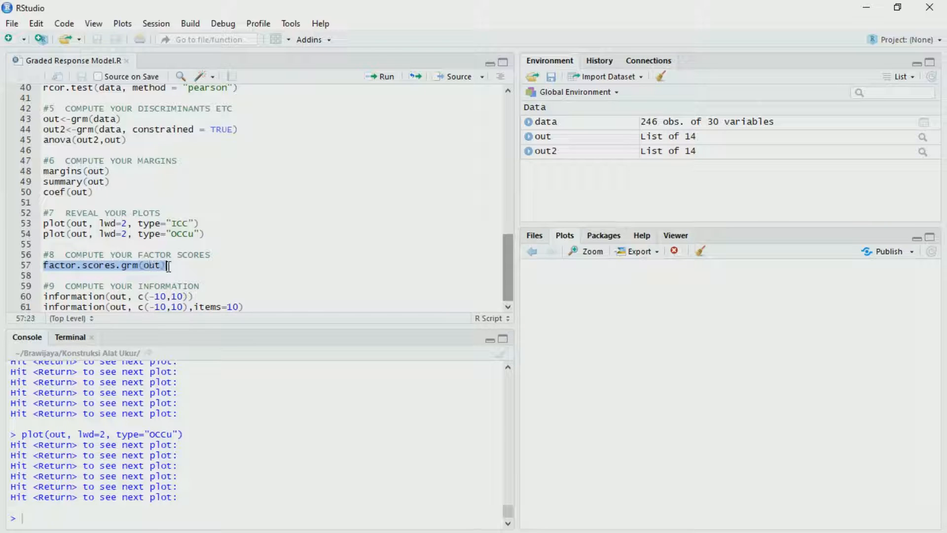
pyautogui.click(384, 77)
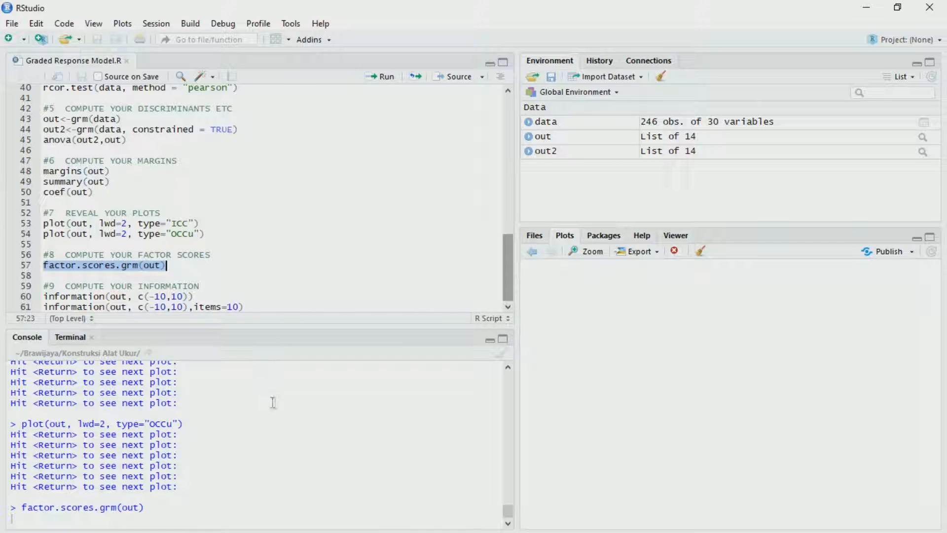
pyautogui.moveTo(509, 514)
pyautogui.mouseDown()
pyautogui.moveTo(512, 503)
pyautogui.moveTo(512, 523)
pyautogui.mouseUp()
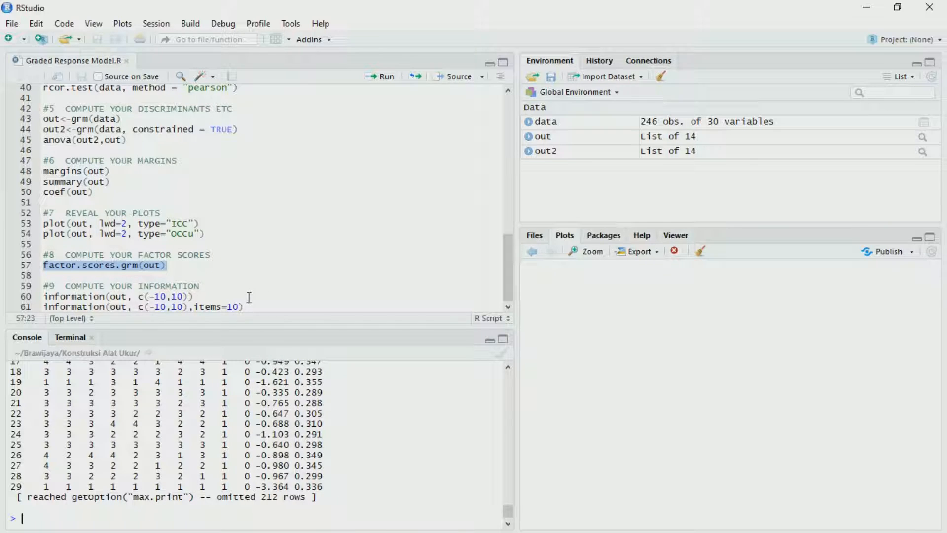
# Step: Compute the information of all items with information(out, c(-10,10)) and examine the line for that range
pyautogui.moveTo(43, 297); pyautogui.dragTo(194, 296)
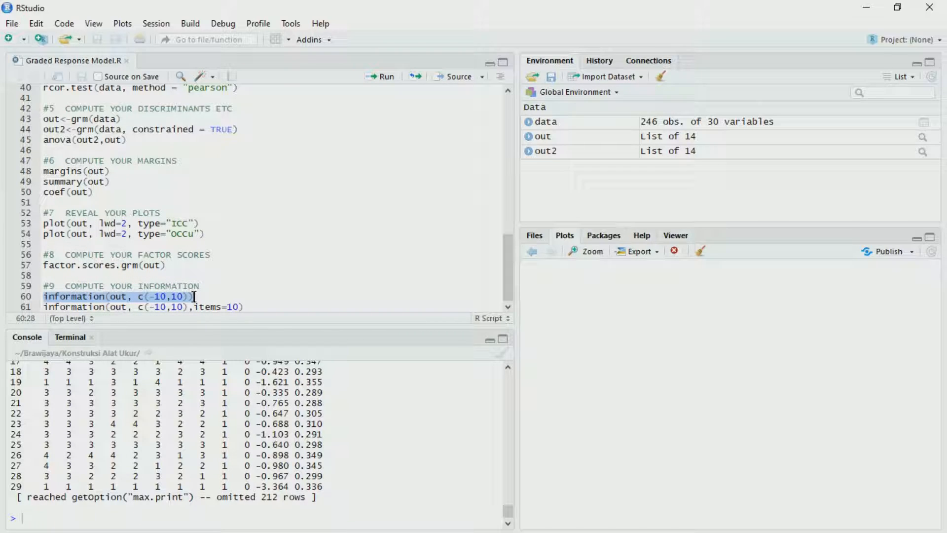
pyautogui.click(230, 301)
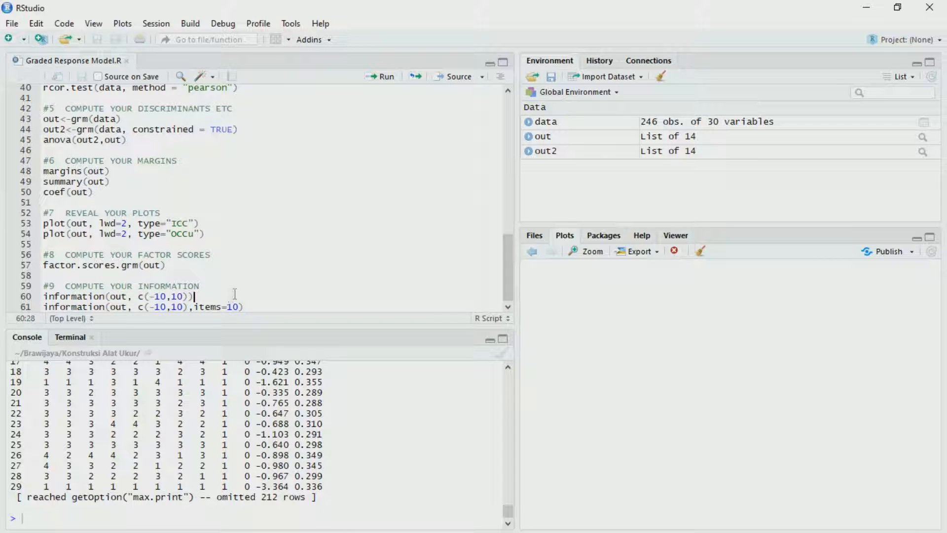
pyautogui.click(387, 77)
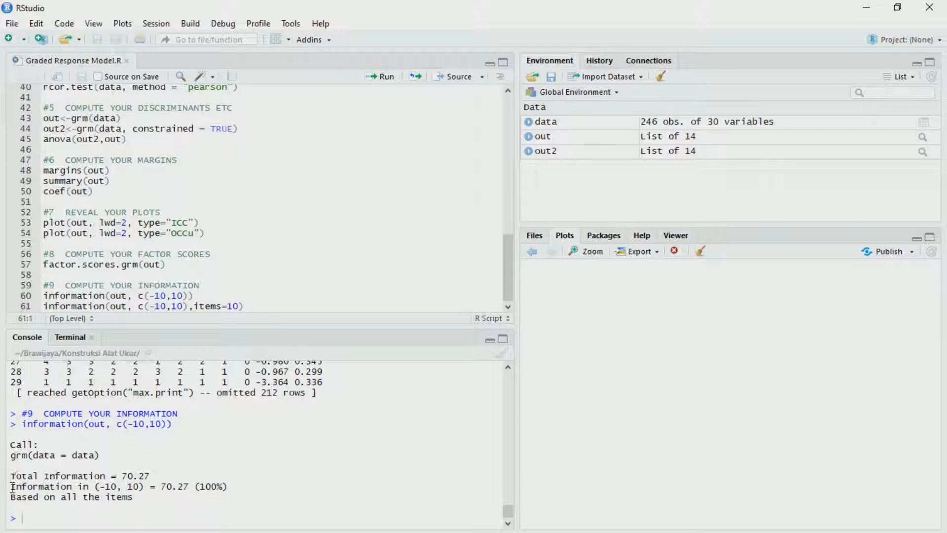
pyautogui.moveTo(11, 487); pyautogui.dragTo(229, 486)
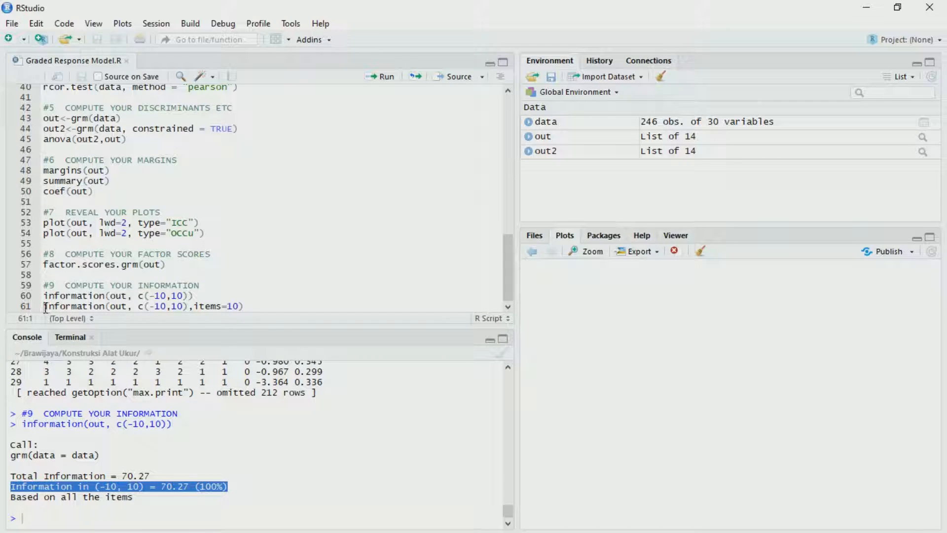
# Step: Compute the information of item 10 with information(out, c(-10,10),items=10) and examine the total, range and item lines
pyautogui.moveTo(44, 307); pyautogui.dragTo(245, 307)
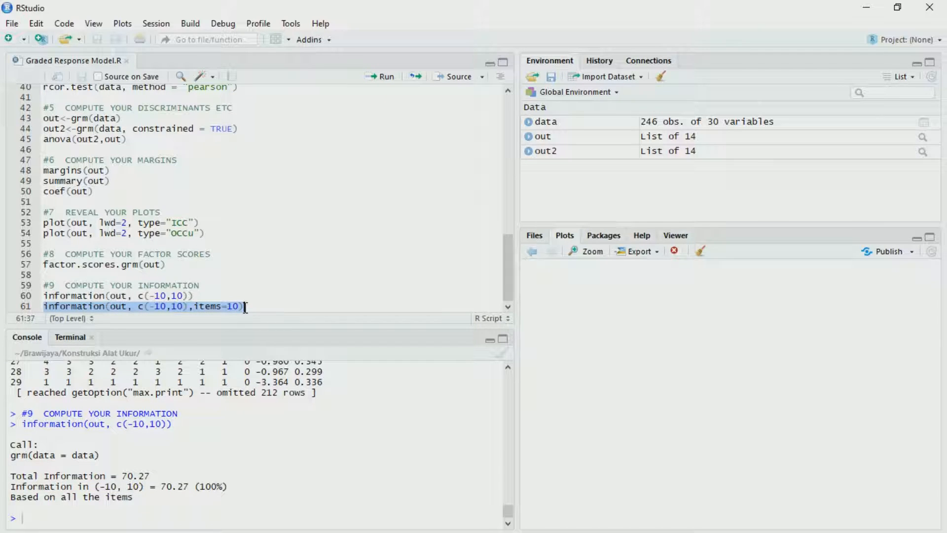
pyautogui.click(389, 80)
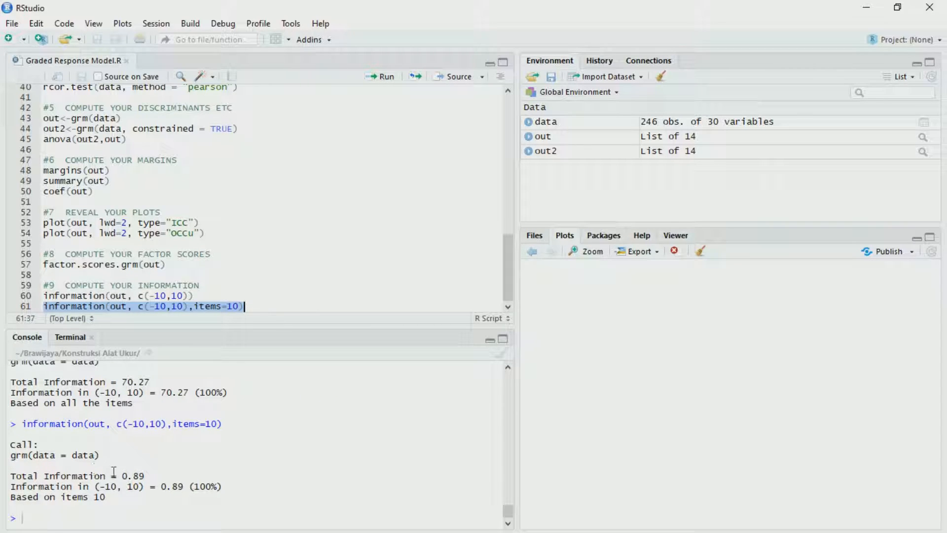
pyautogui.moveTo(12, 473); pyautogui.dragTo(147, 474)
pyautogui.moveTo(13, 488); pyautogui.dragTo(228, 487)
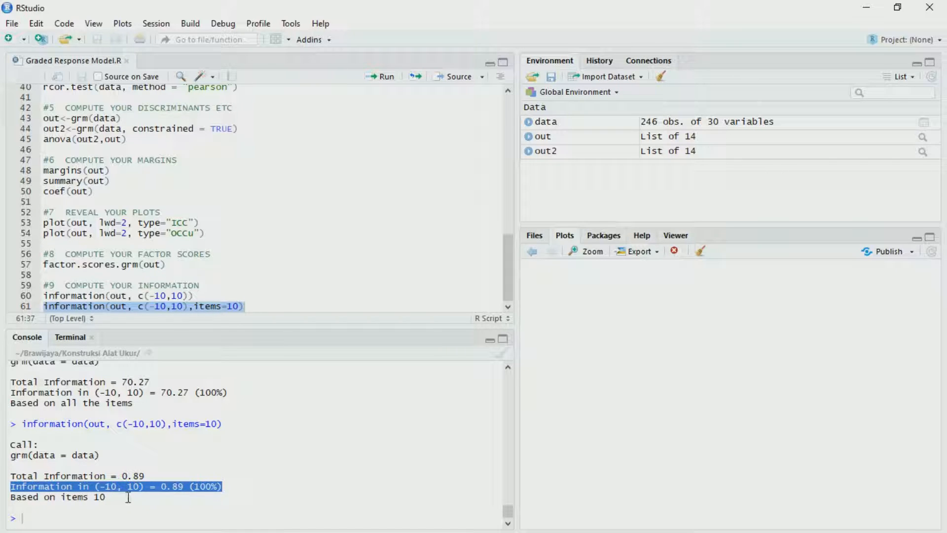
pyautogui.moveTo(10, 498); pyautogui.dragTo(112, 497)
pyautogui.click(145, 496)
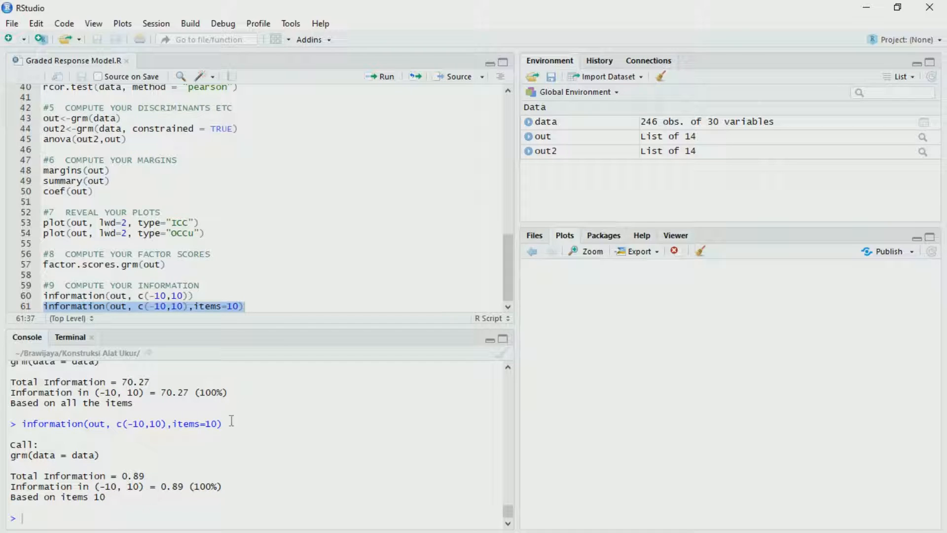
pyautogui.click(278, 306)
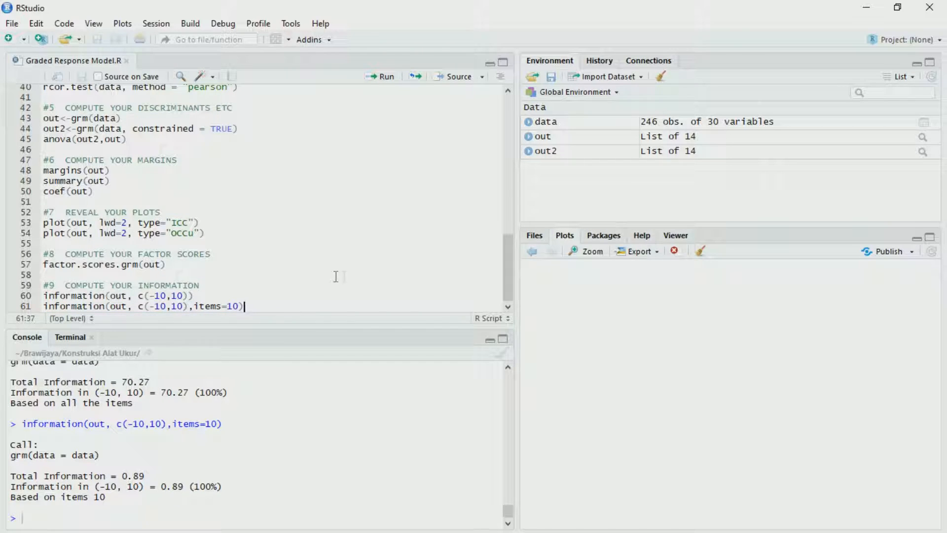